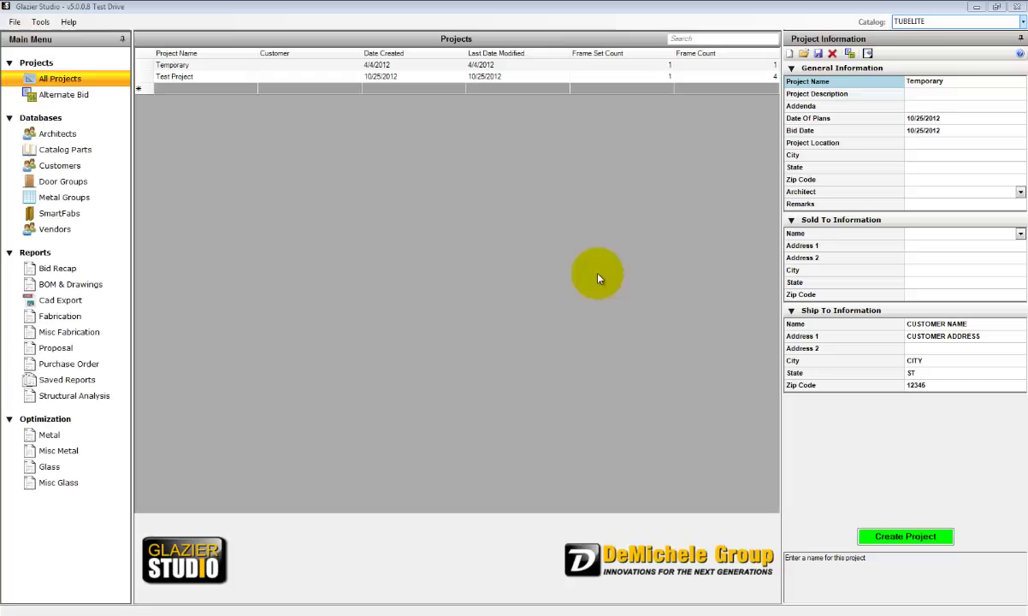
# Select Test Project and bring up its Bid Recap report listing Frame Set 1 and Frames 1–4.
pyautogui.click(193, 78)
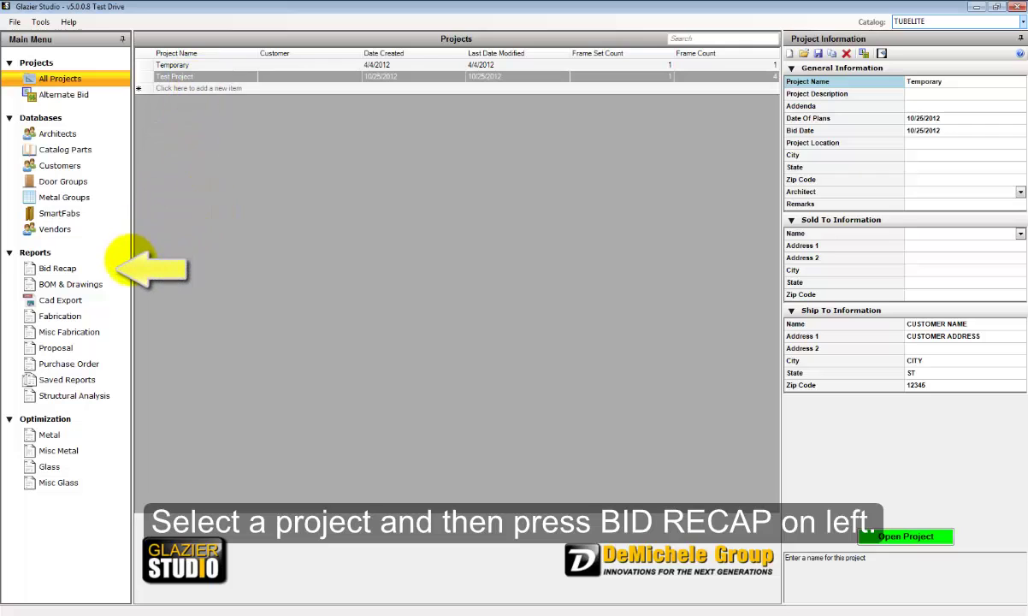
pyautogui.click(69, 270)
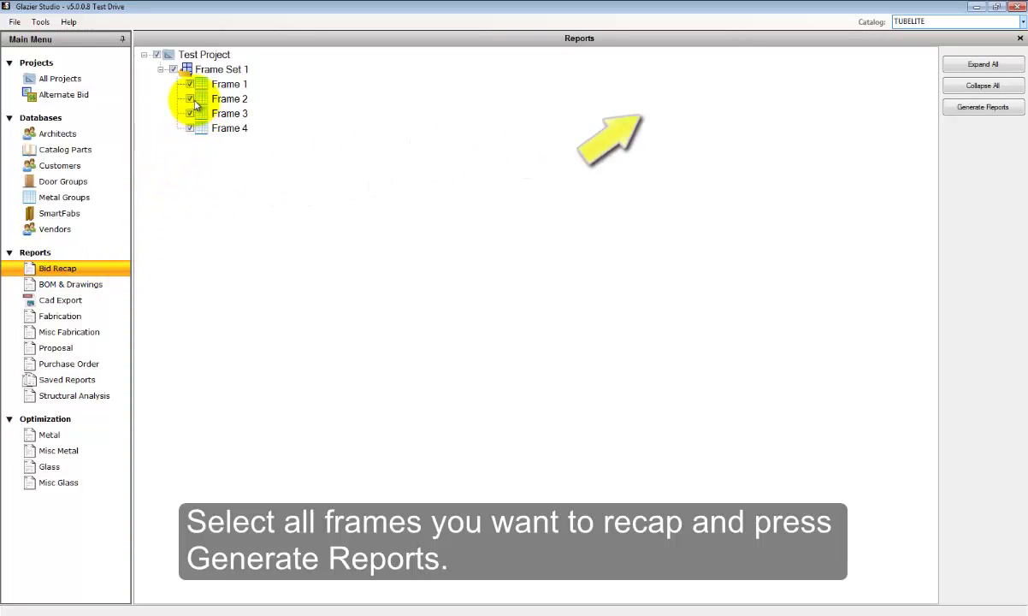
# Generate the bid recap and enter the first missing prices: $125.00, $5.00, $4.75 and $15.00.
pyautogui.click(983, 107)
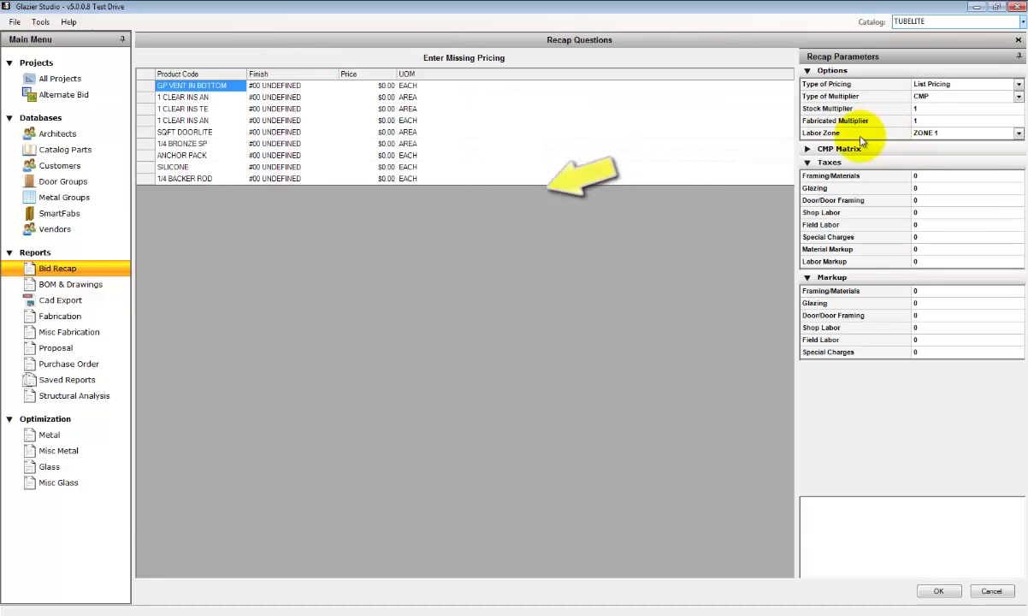
pyautogui.click(383, 87)
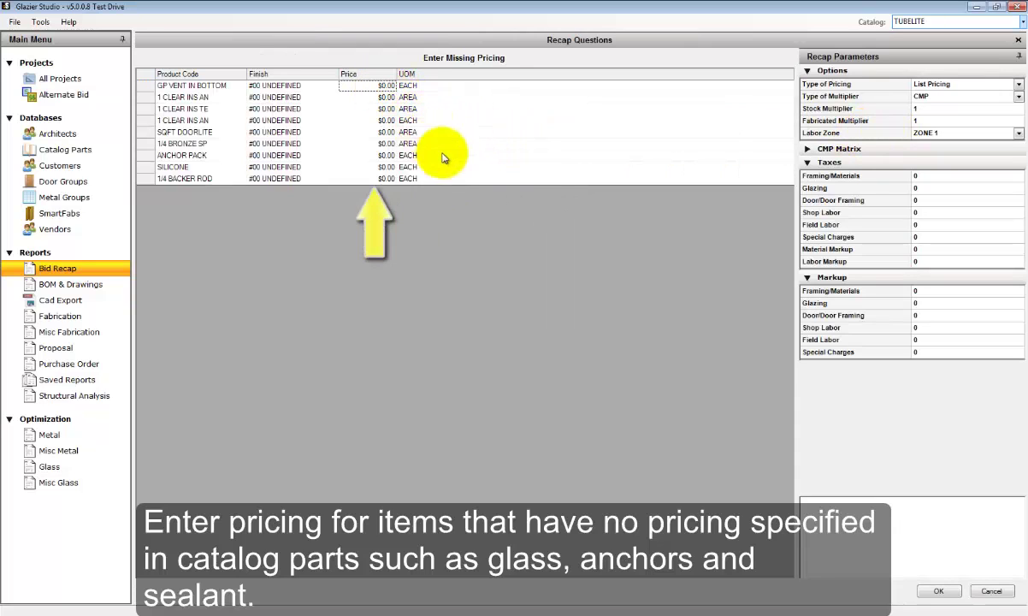
pyautogui.write('125')
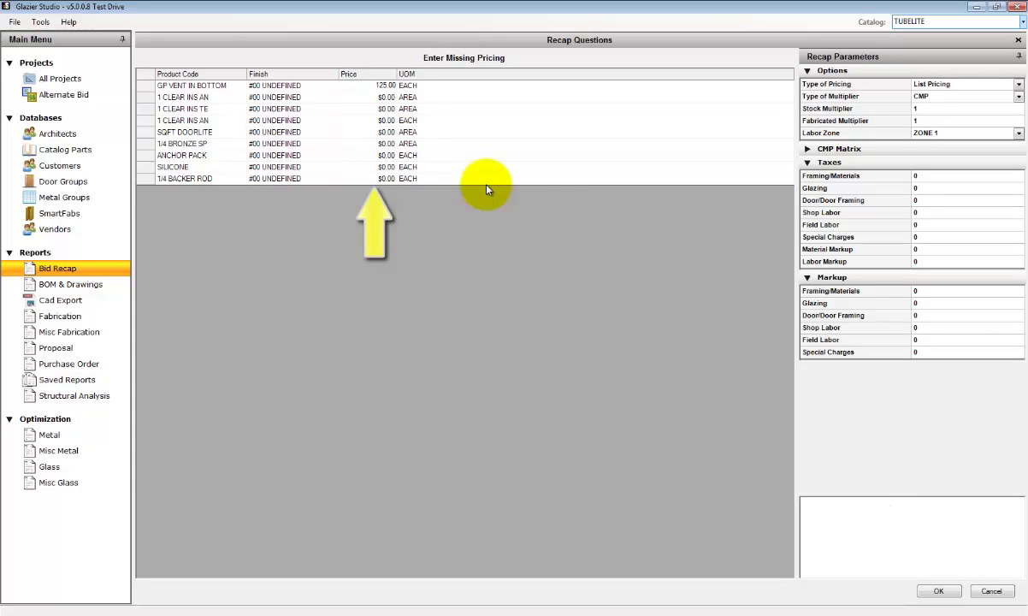
pyautogui.press('Return')
pyautogui.write('5')
pyautogui.press('Return')
pyautogui.write('4')
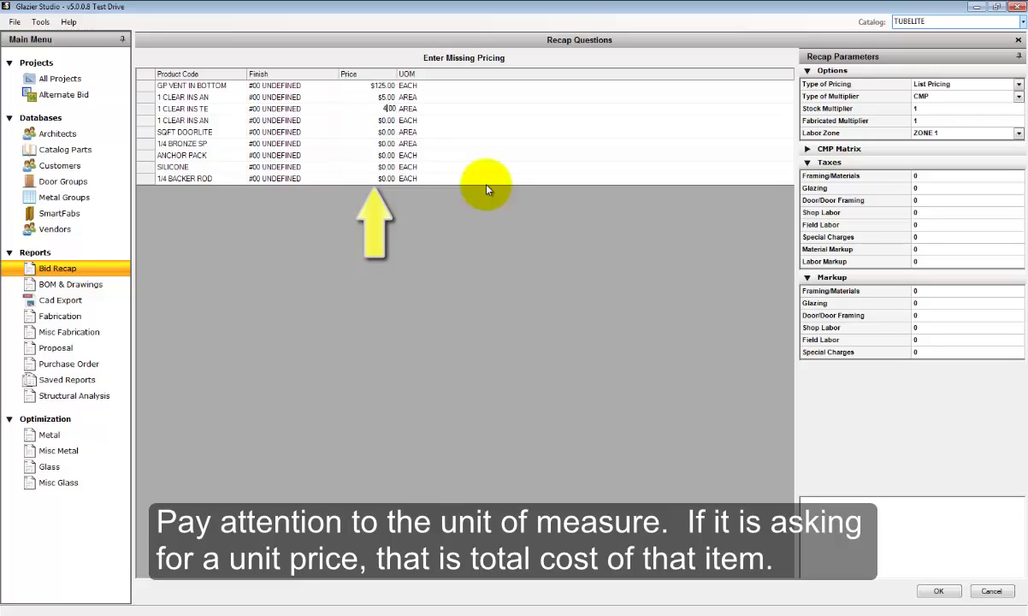
pyautogui.write('.75')
pyautogui.press('Return')
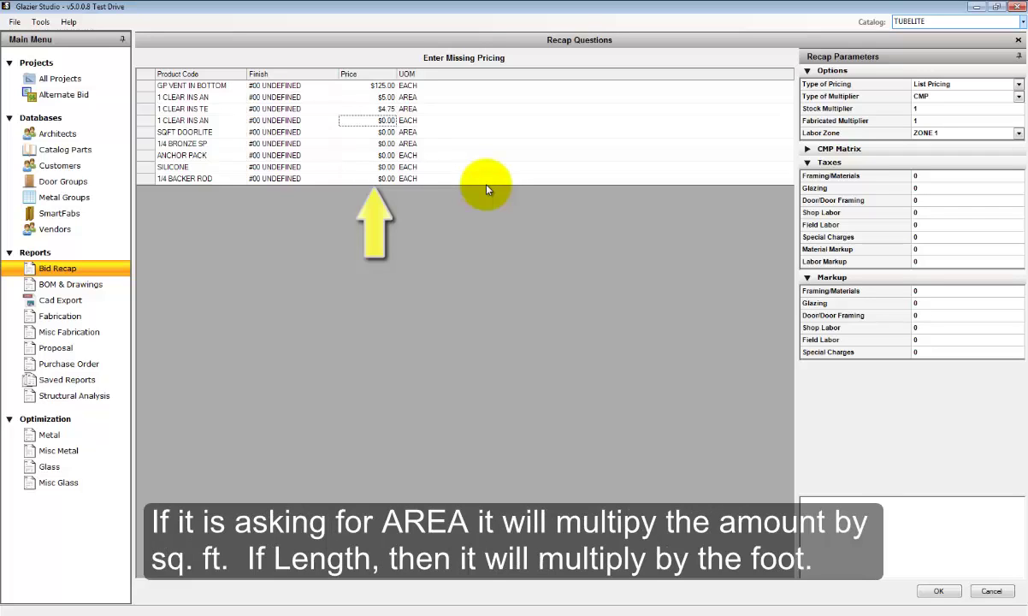
pyautogui.write('15')
pyautogui.press('Return')
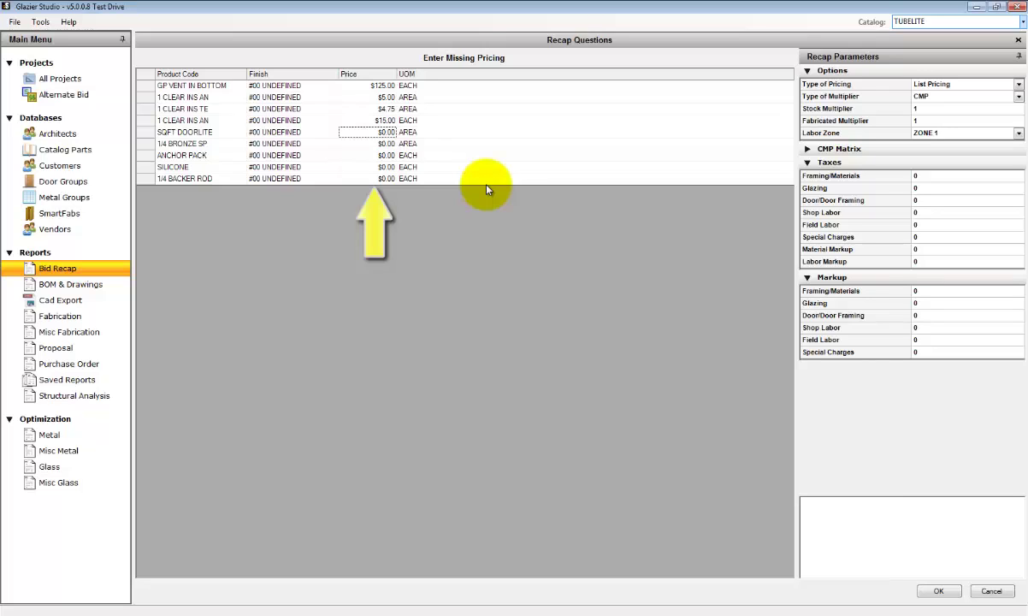
# Enter the remaining prices: doorlite $15.75, bronze glass $5.50, anchor pack $20.00, silicone $4.00, backer rod $0.25.
pyautogui.write('15.75')
pyautogui.press('Return')
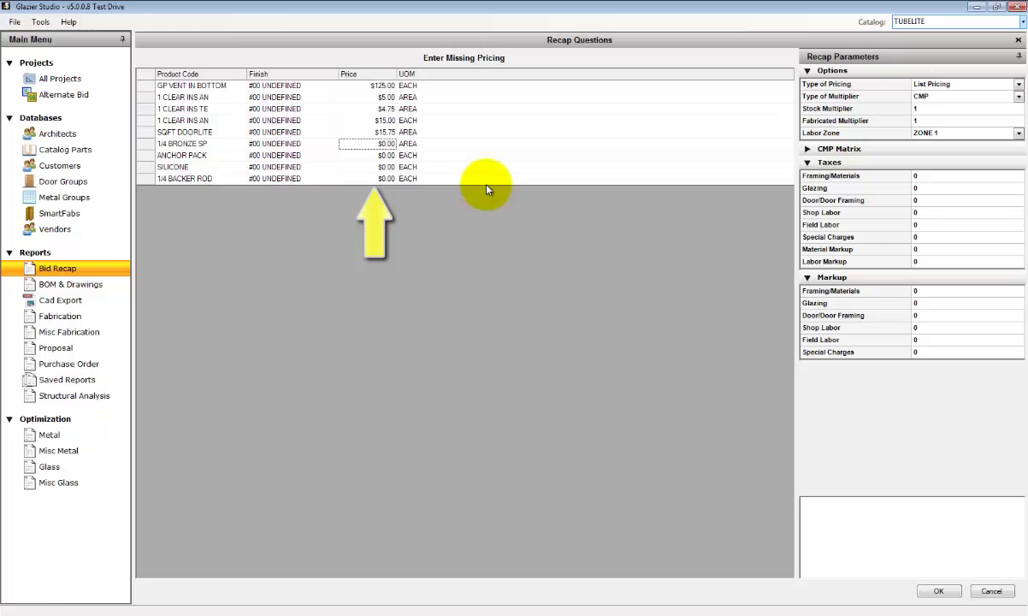
pyautogui.write('5.5')
pyautogui.press('Return')
pyautogui.write('20')
pyautogui.press('Return')
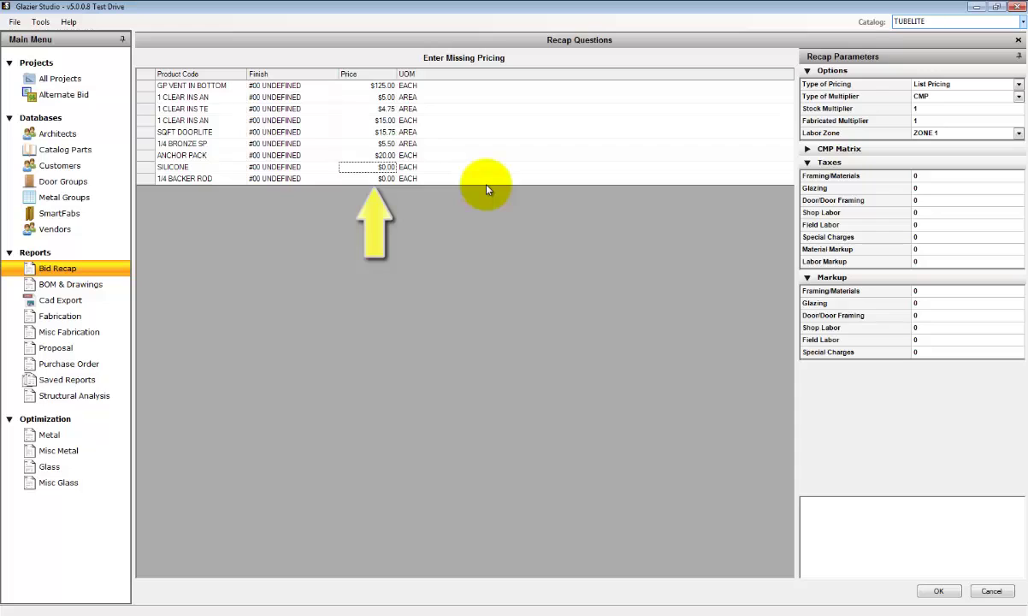
pyautogui.write('4')
pyautogui.press('Return')
pyautogui.write('.25')
pyautogui.press('Return')
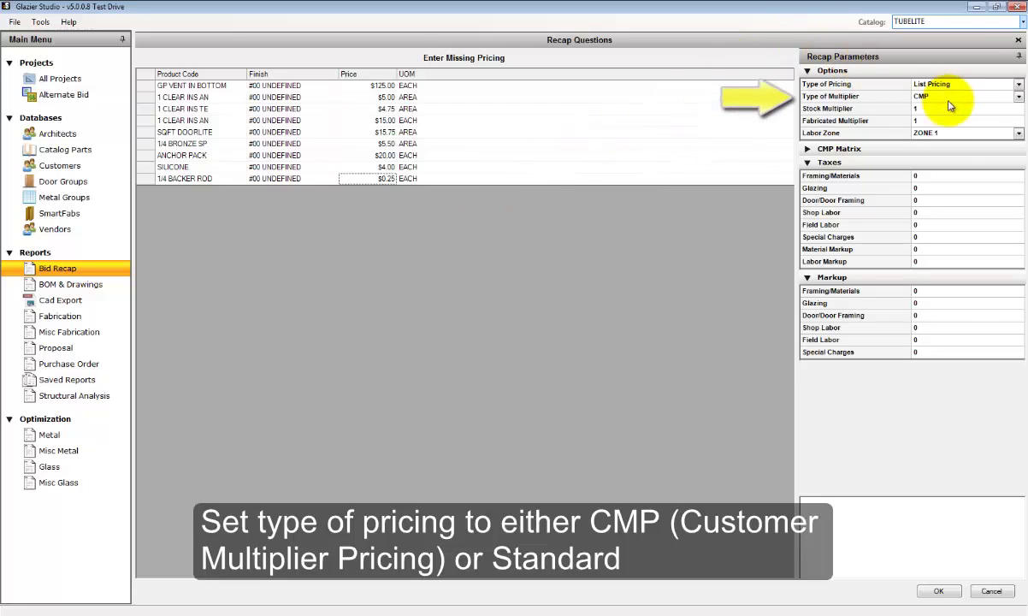
# Switch the multiplier type to Standard and set Stock and Fabricated multipliers to .55.
pyautogui.click(1020, 99)
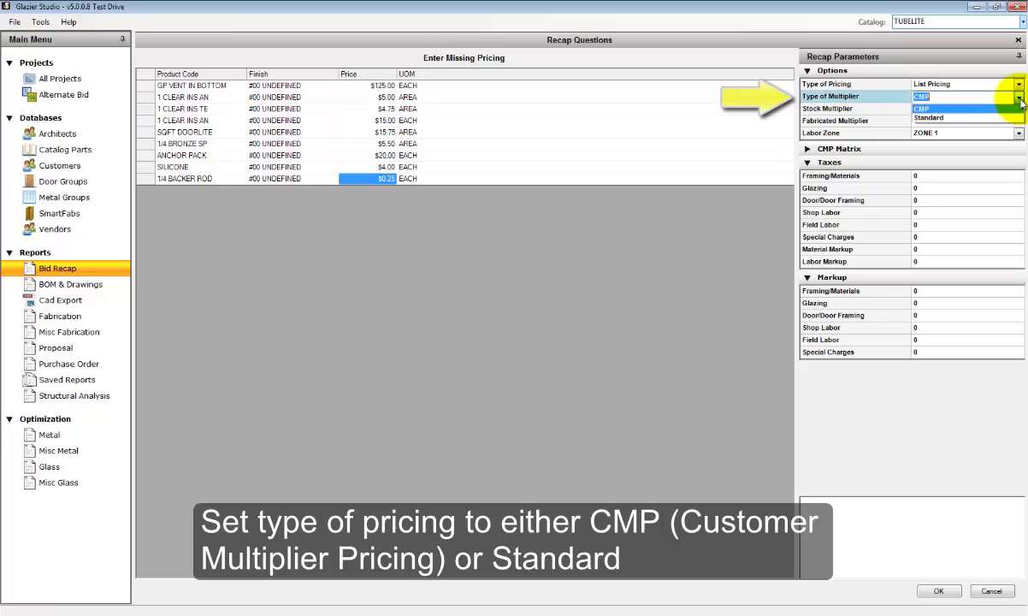
pyautogui.click(941, 118)
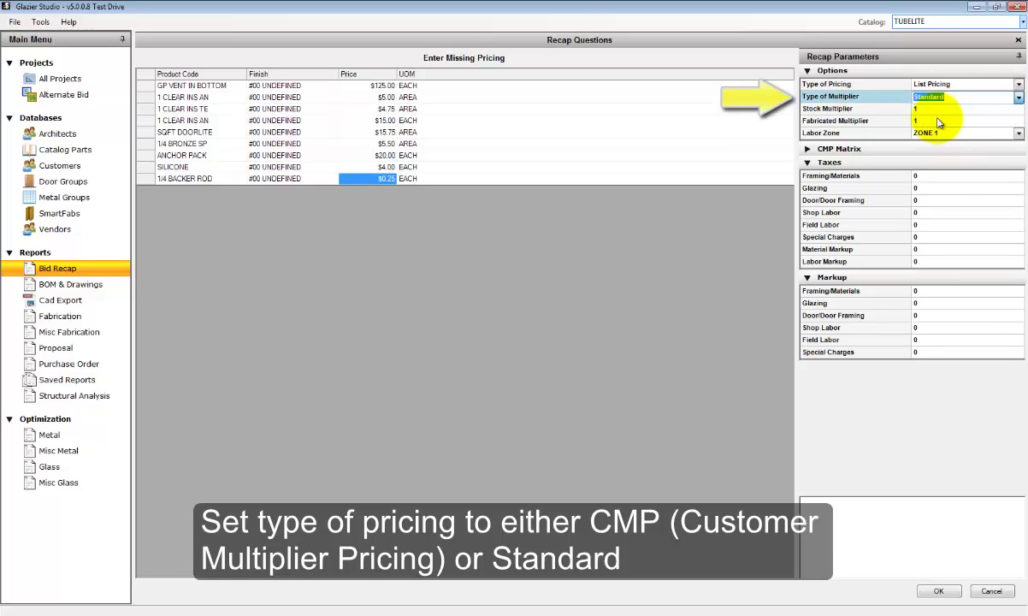
pyautogui.click(929, 110)
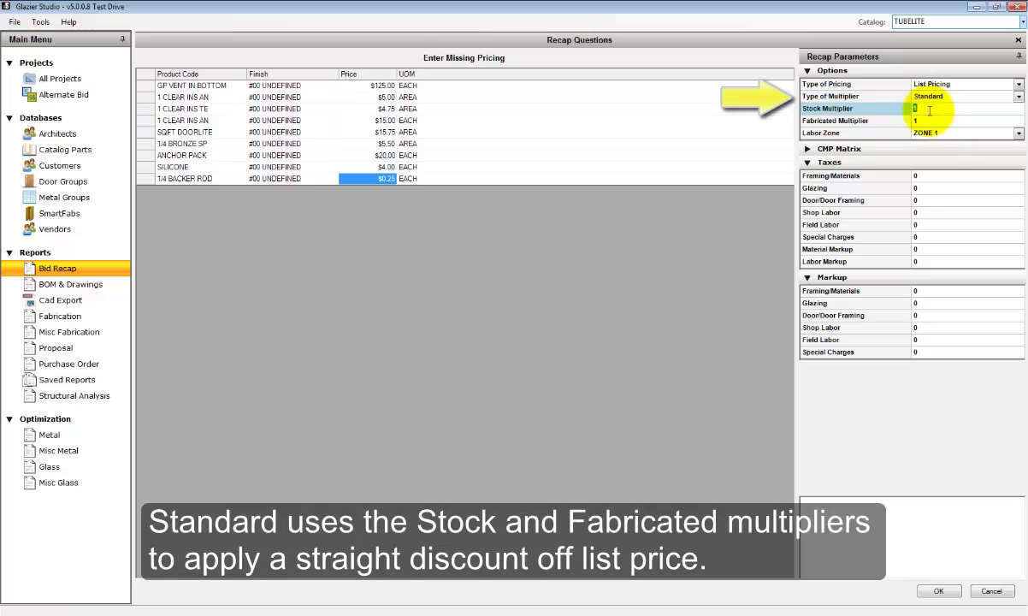
pyautogui.write('.55')
pyautogui.press('Tab')
pyautogui.write('.55')
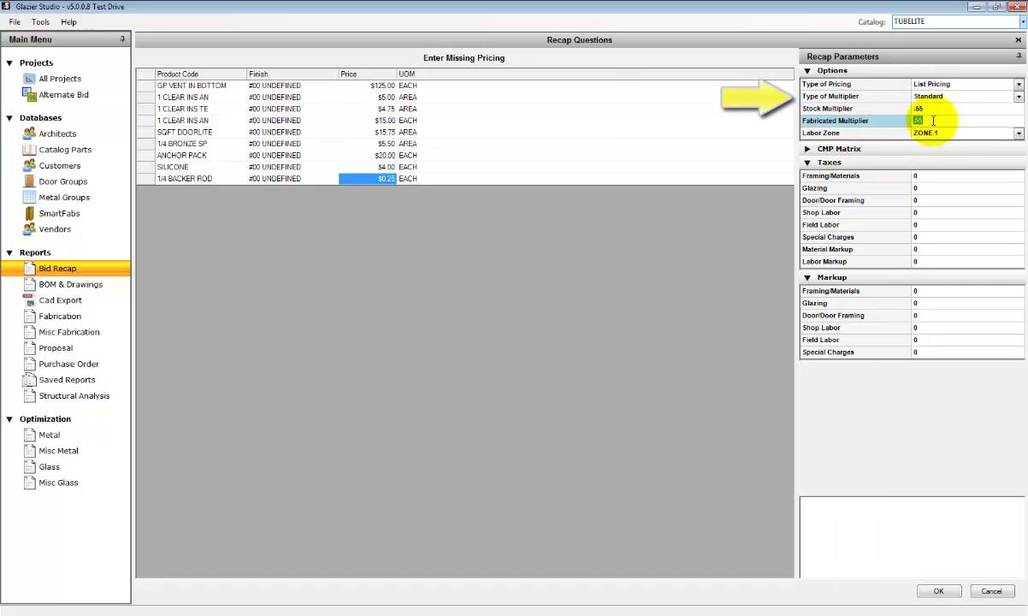
pyautogui.click(964, 121)
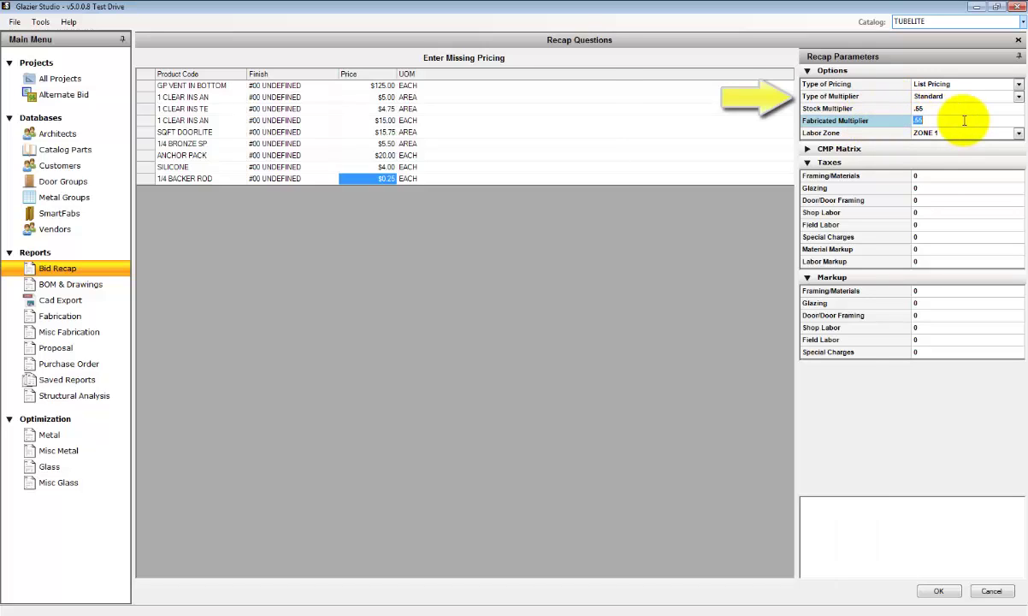
# Switch the multiplier type back to CMP, keeping the .55 multipliers.
pyautogui.click(1019, 98)
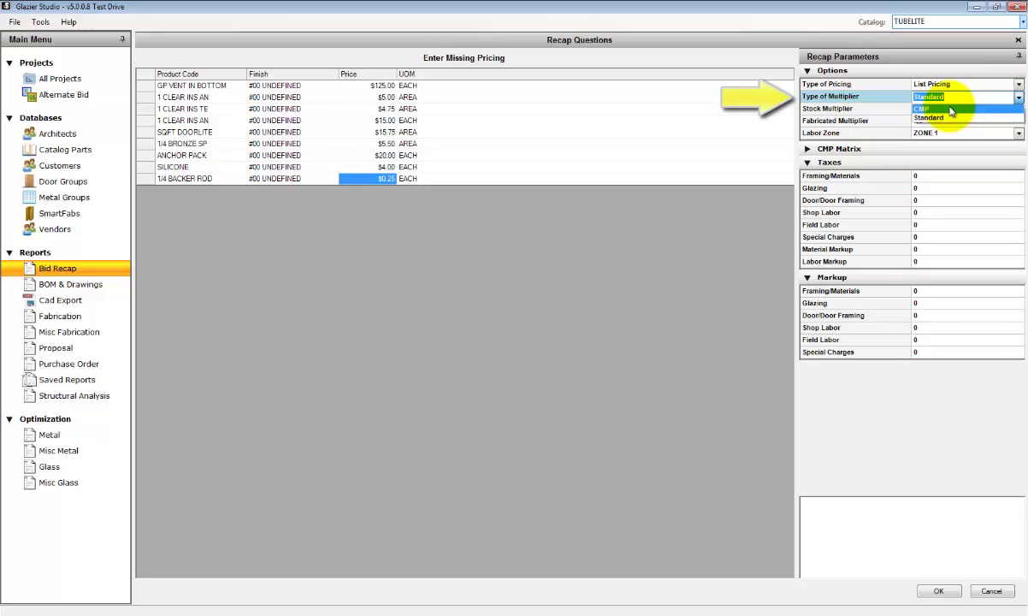
pyautogui.click(952, 110)
pyautogui.click(852, 121)
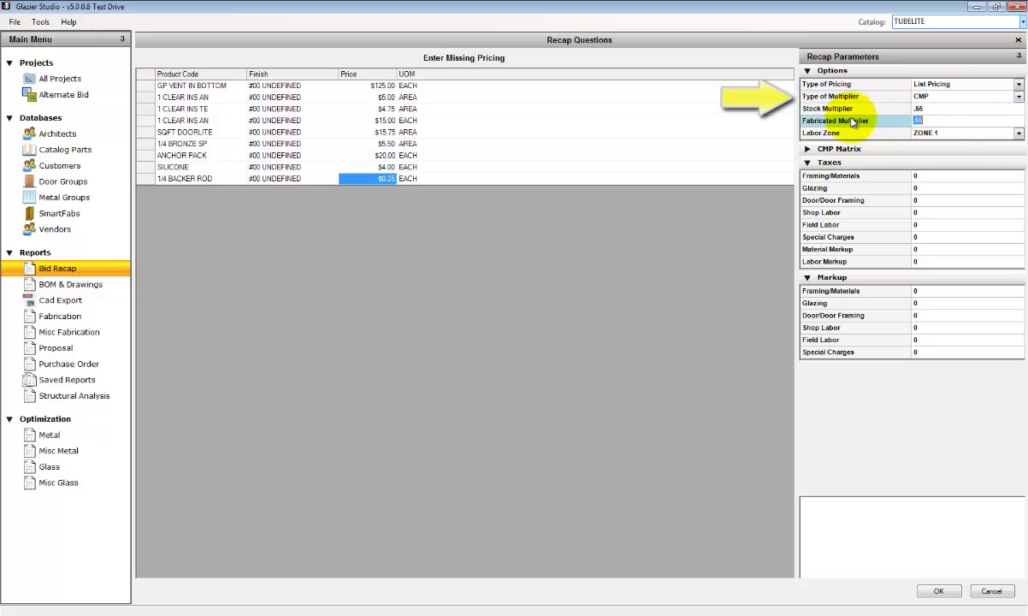
pyautogui.click(847, 109)
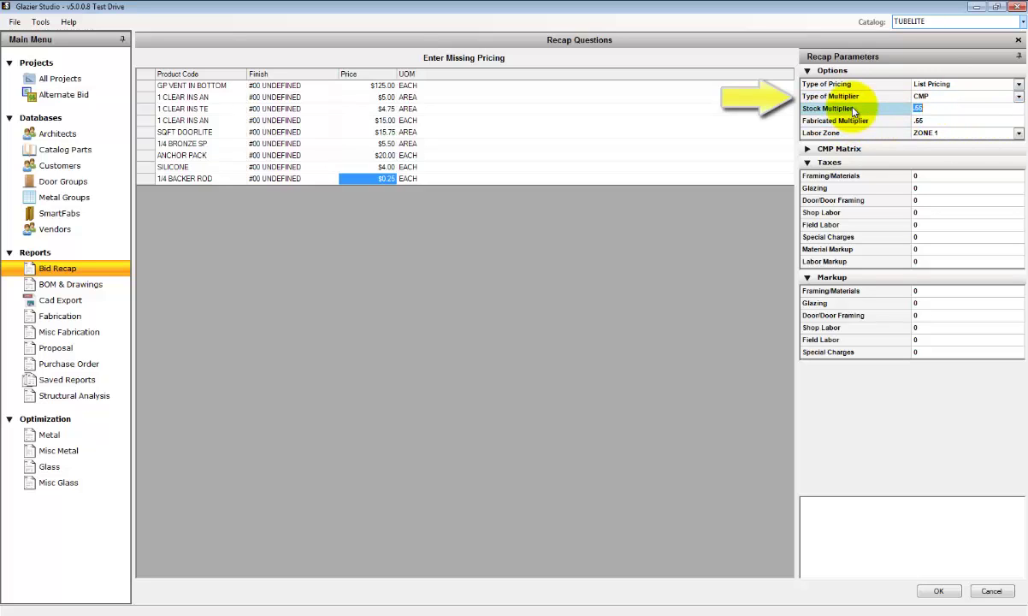
# Expand the CMP Matrix and set classes A through F to .55.
pyautogui.click(808, 149)
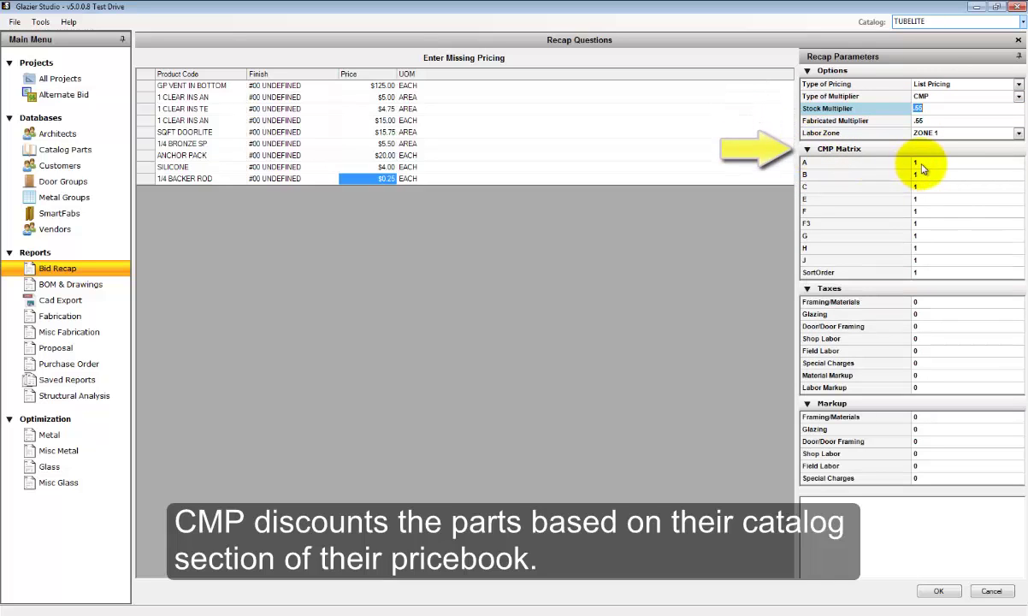
pyautogui.click(920, 162)
pyautogui.write('.55')
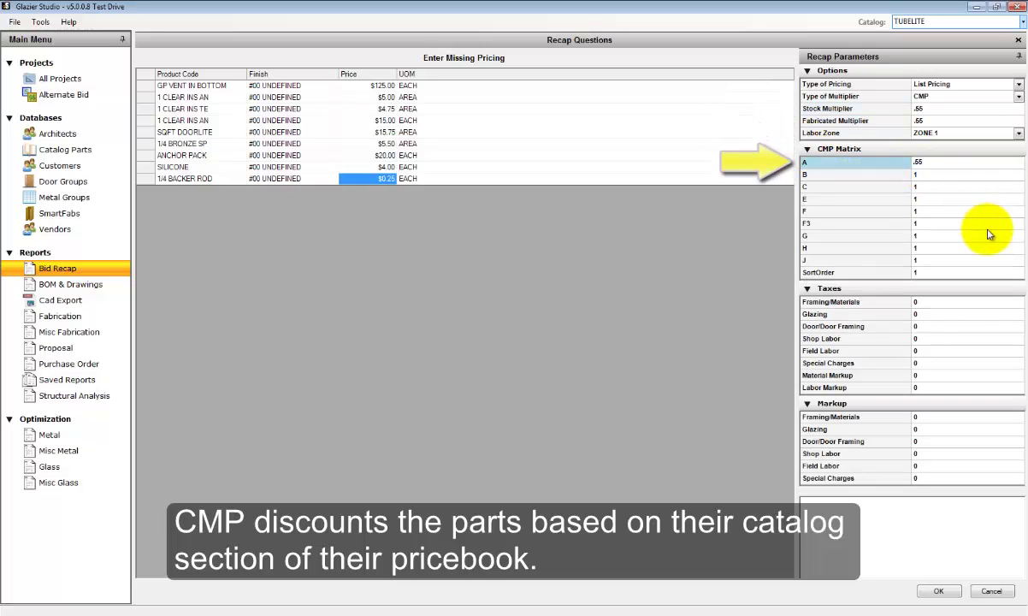
pyautogui.press('Tab')
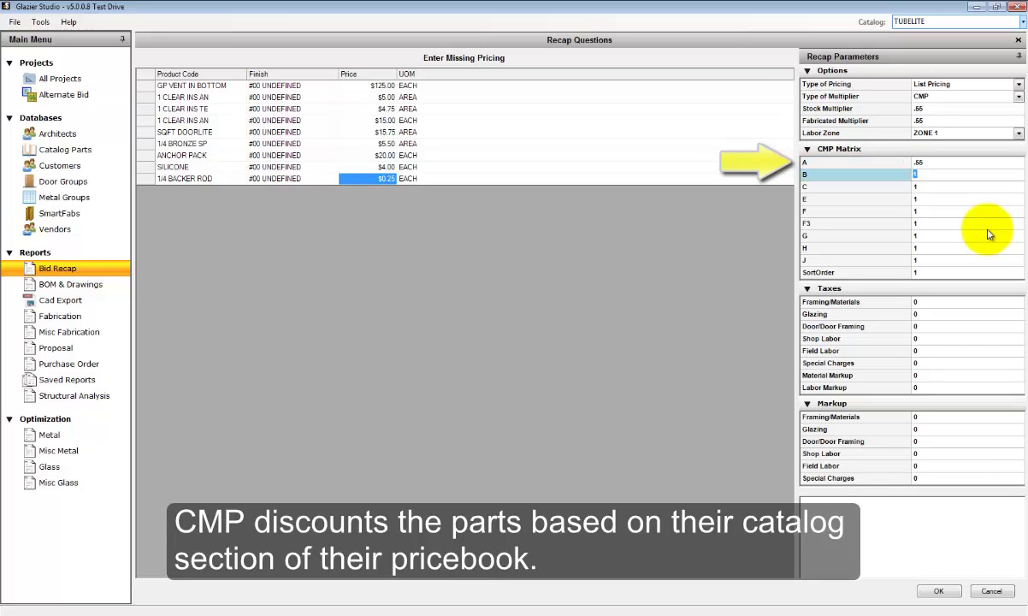
pyautogui.write('.55')
pyautogui.press('Tab')
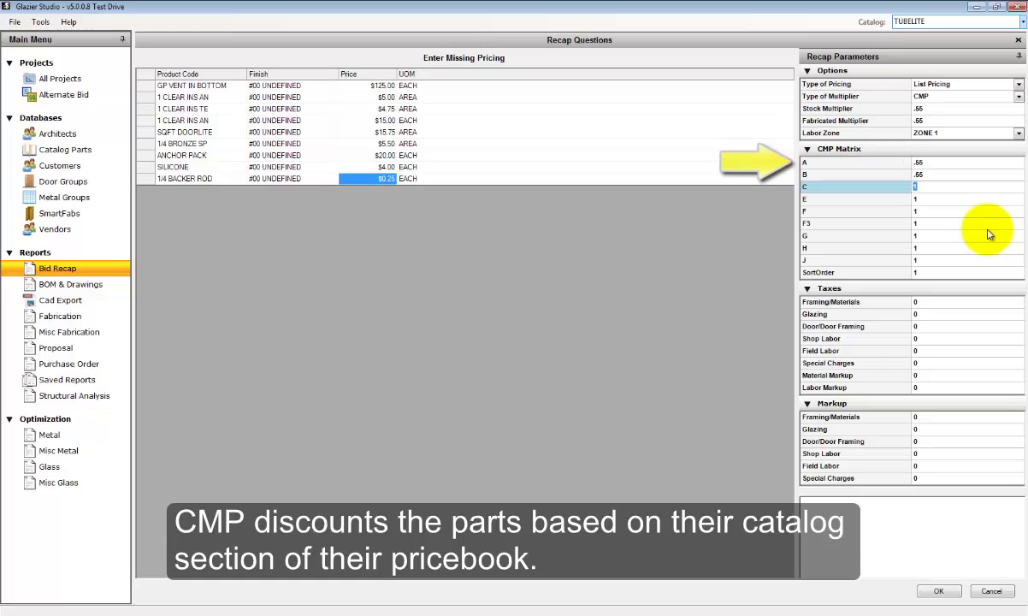
pyautogui.write('.55')
pyautogui.press('Tab')
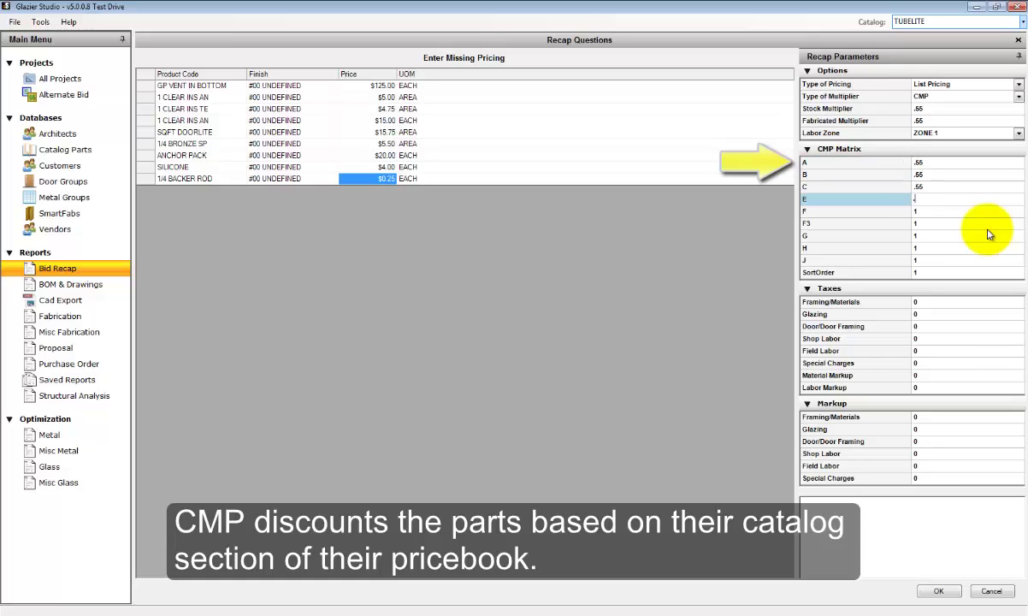
pyautogui.write('.55')
pyautogui.press('Tab')
pyautogui.write('.')
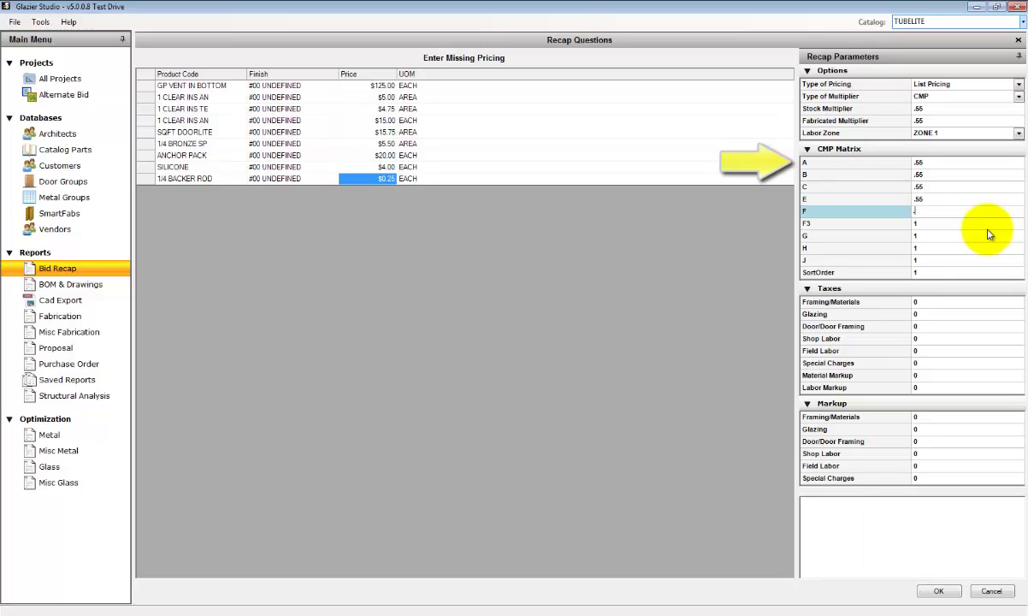
pyautogui.write('55')
pyautogui.press('Tab')
# Set CMP Matrix classes F3 and G to .54, and H and J to .53.
pyautogui.write('.54')
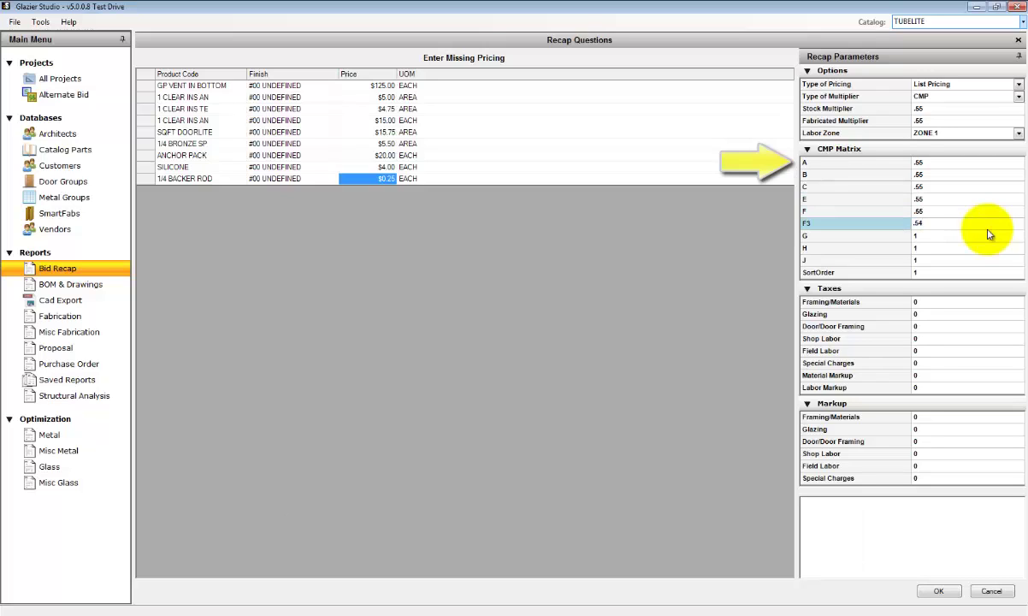
pyautogui.press('Tab')
pyautogui.write('.54')
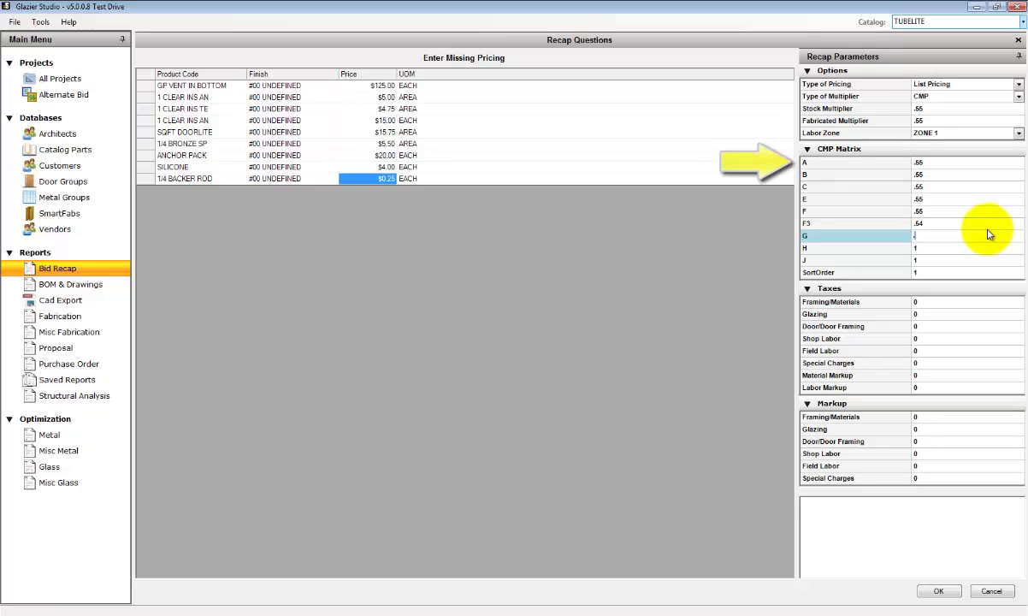
pyautogui.press('Tab')
pyautogui.write('.53')
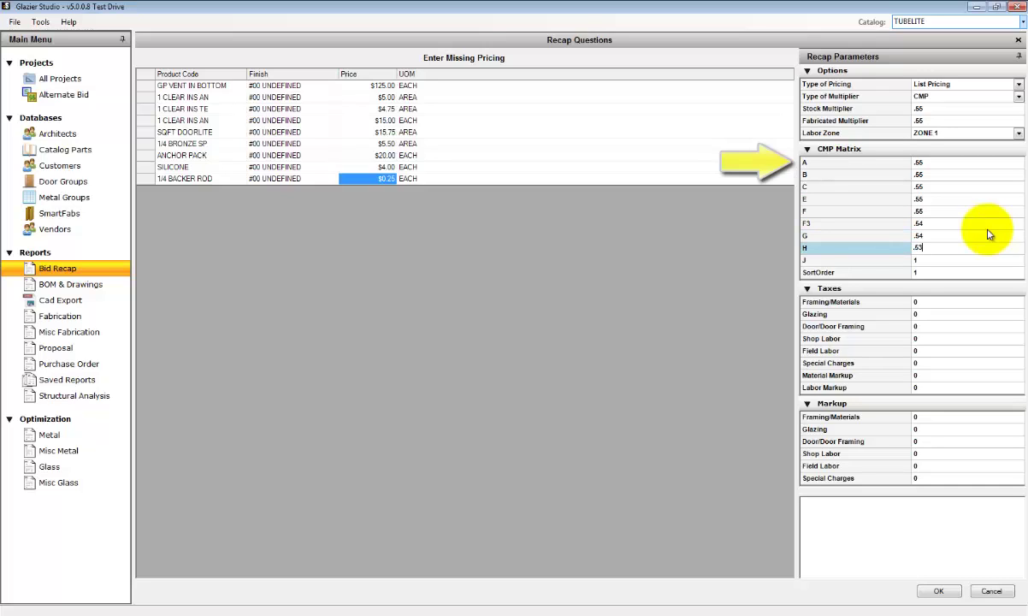
pyautogui.press('Tab')
pyautogui.write('.53')
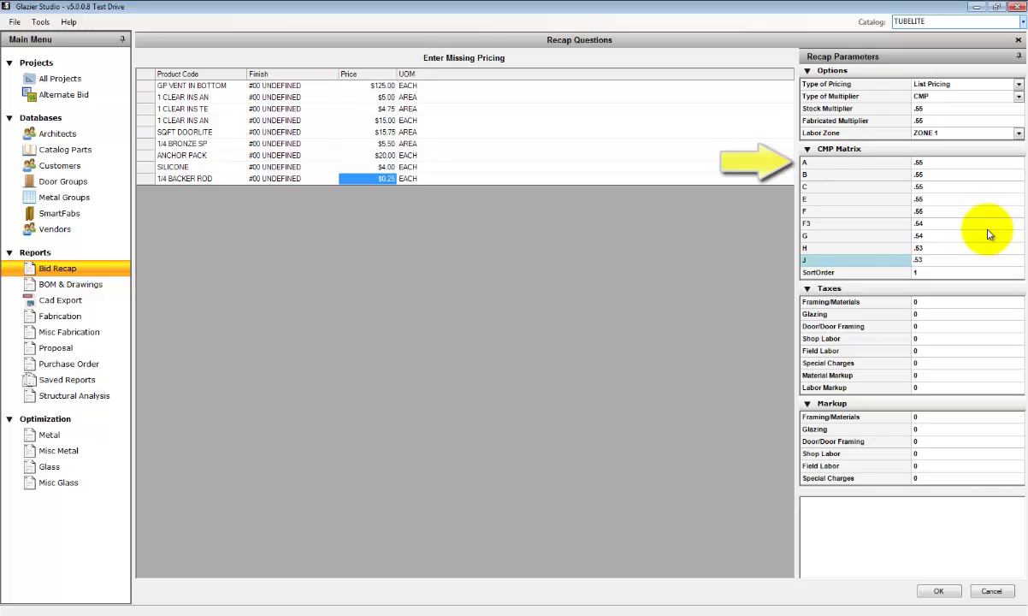
pyautogui.press('Tab')
pyautogui.press('Tab')
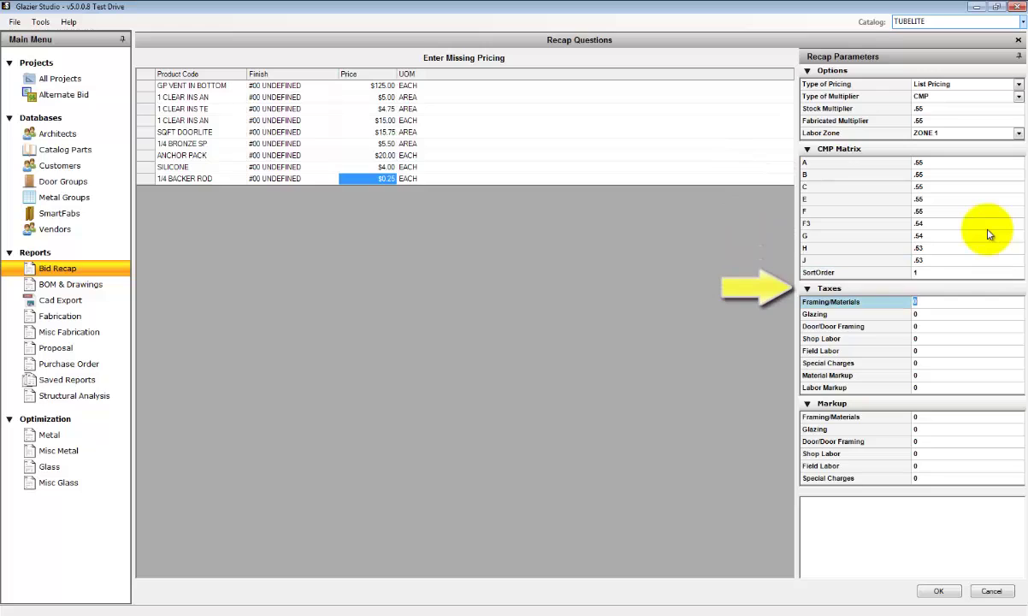
# Set every recap tax rate, starting with Framing/Materials, to 9 percent.
pyautogui.click(928, 302)
pyautogui.click(897, 305)
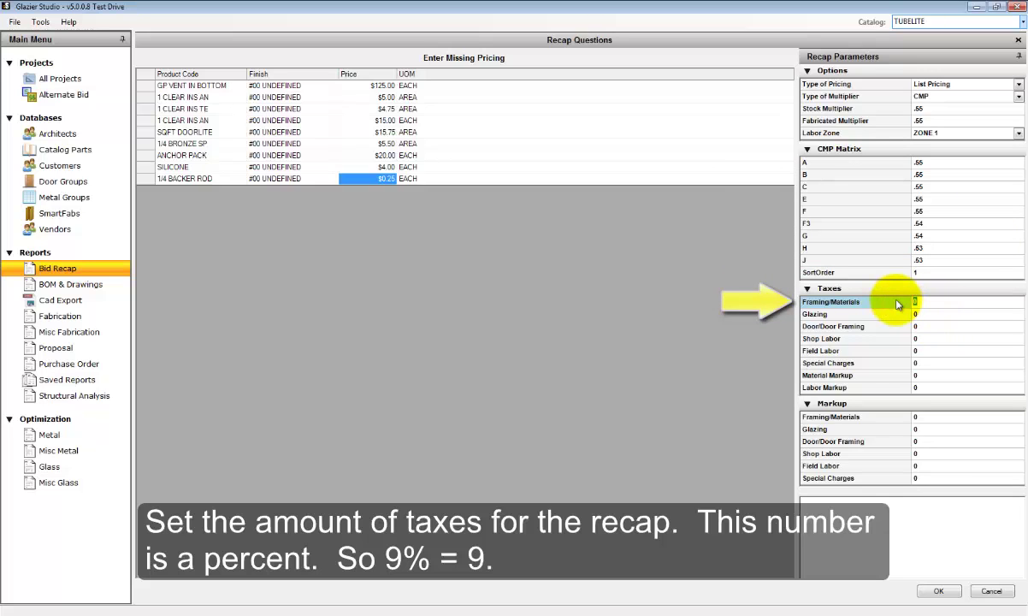
pyautogui.write('9')
pyautogui.press('Down')
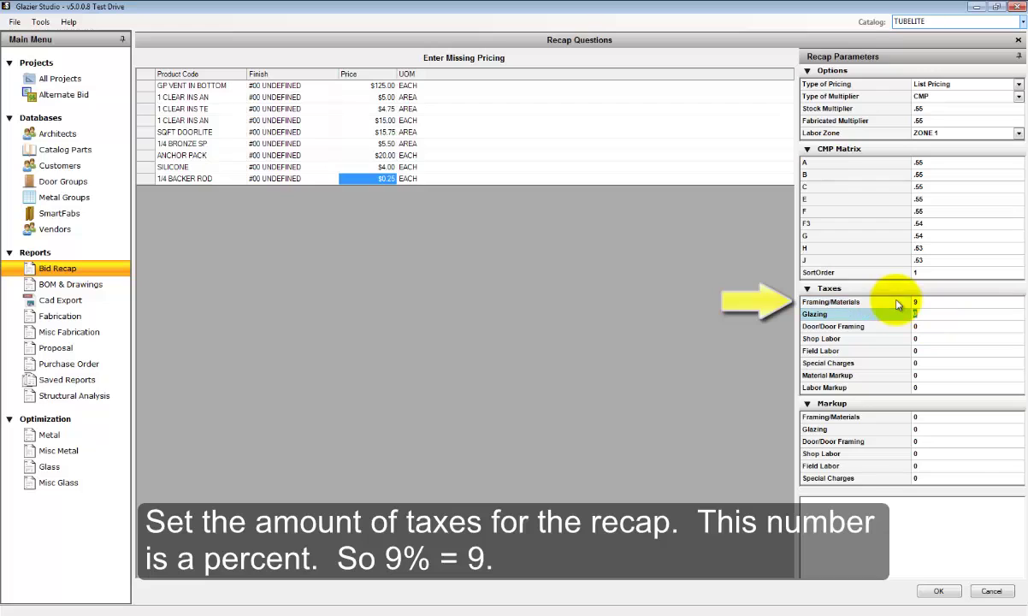
pyautogui.write('9')
pyautogui.press('Down')
pyautogui.write('9')
pyautogui.press('Down')
pyautogui.write('9')
pyautogui.press('Down')
pyautogui.write('9')
pyautogui.press('Down')
pyautogui.write('9')
pyautogui.press('Down')
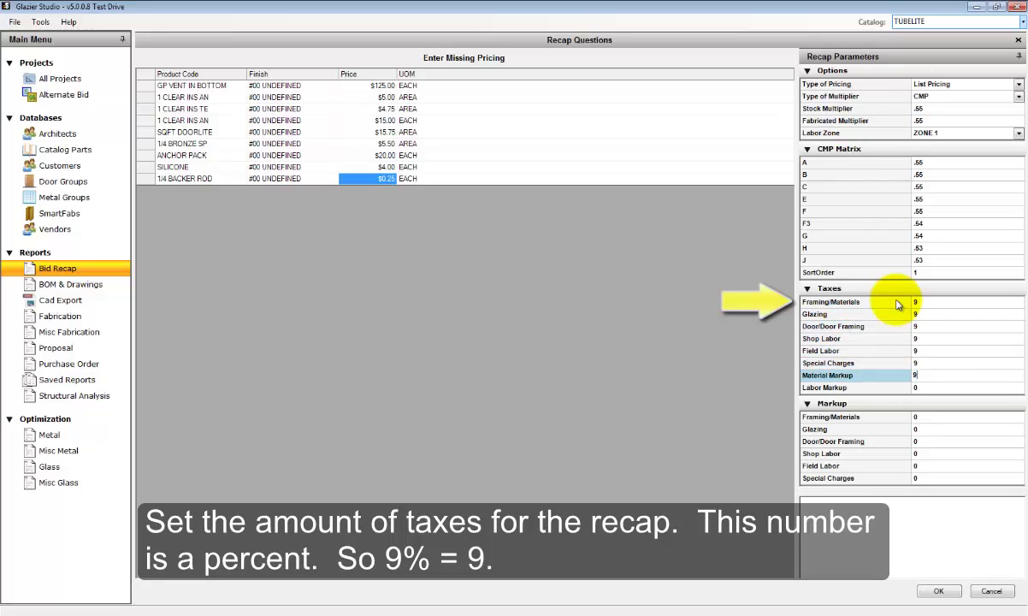
pyautogui.write('9')
# Set all six markup percentages to 30.
pyautogui.press('Down')
pyautogui.write('9')
pyautogui.press('Down')
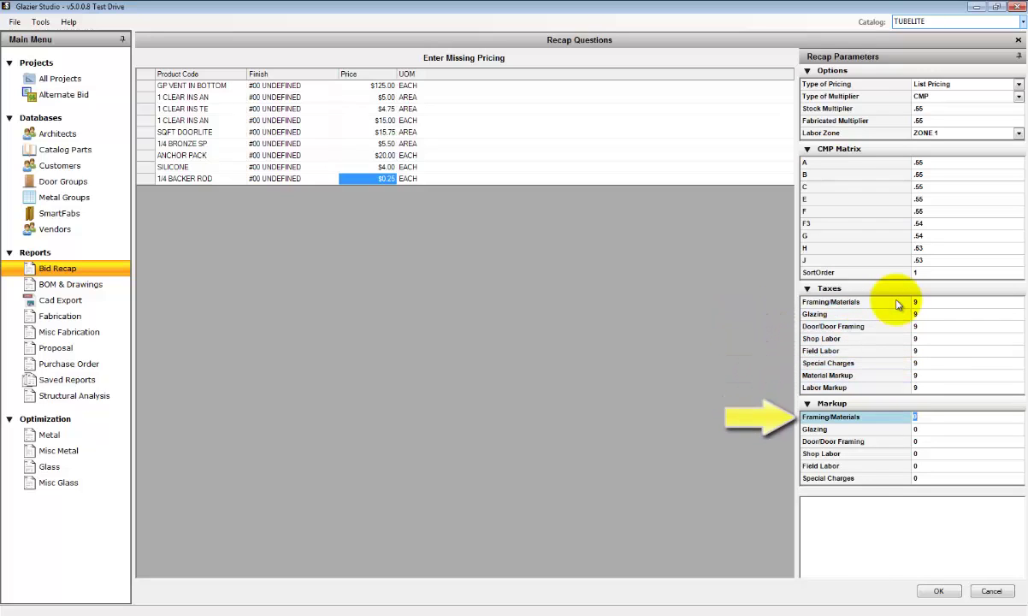
pyautogui.write('30')
pyautogui.press('Down')
pyautogui.write('30')
pyautogui.press('Down')
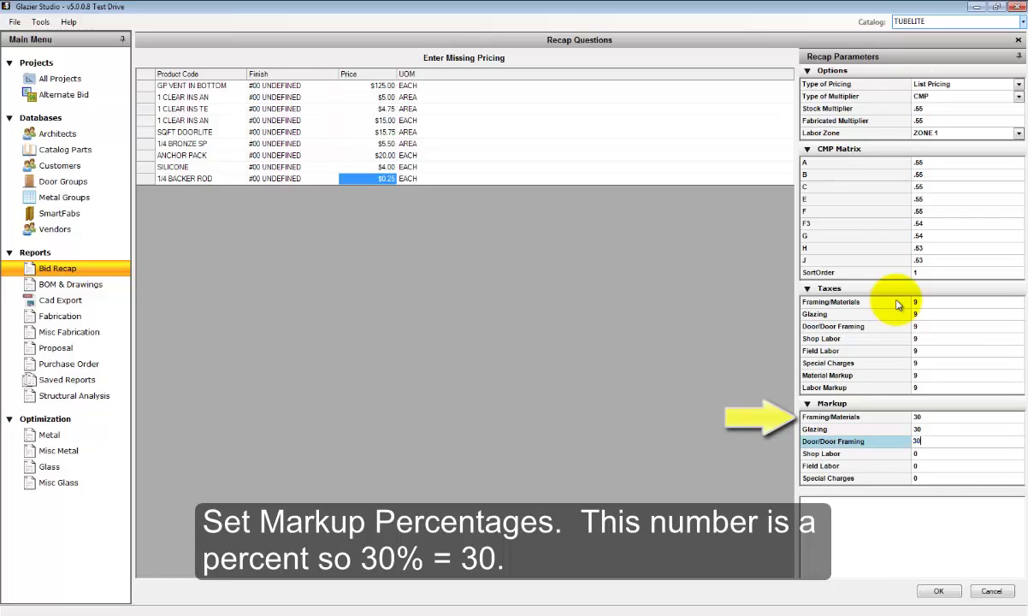
pyautogui.write('30')
pyautogui.press('Down')
pyautogui.write('30')
pyautogui.press('Down')
pyautogui.write('30')
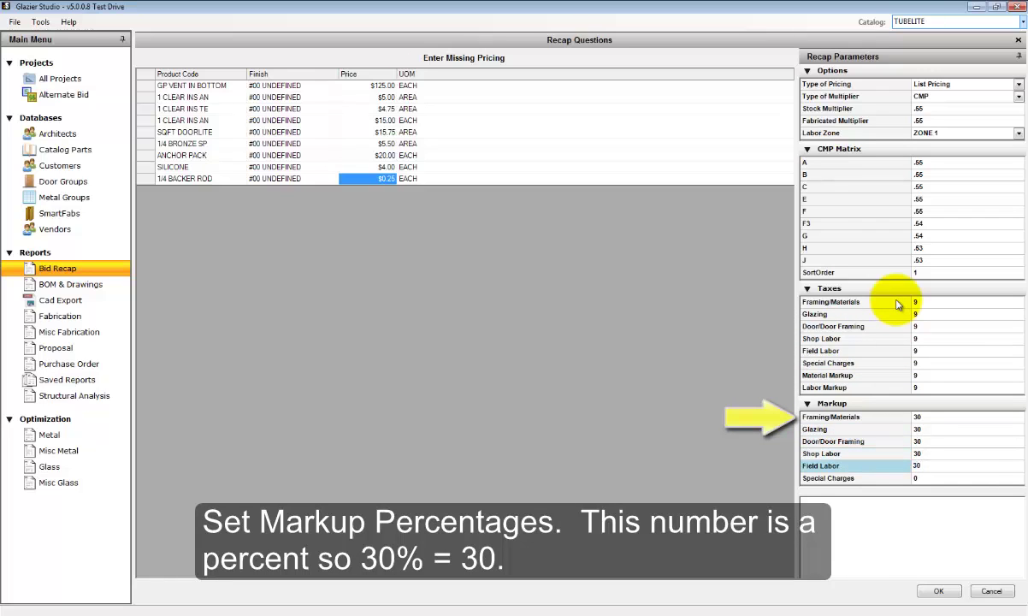
pyautogui.press('Down')
pyautogui.write('30')
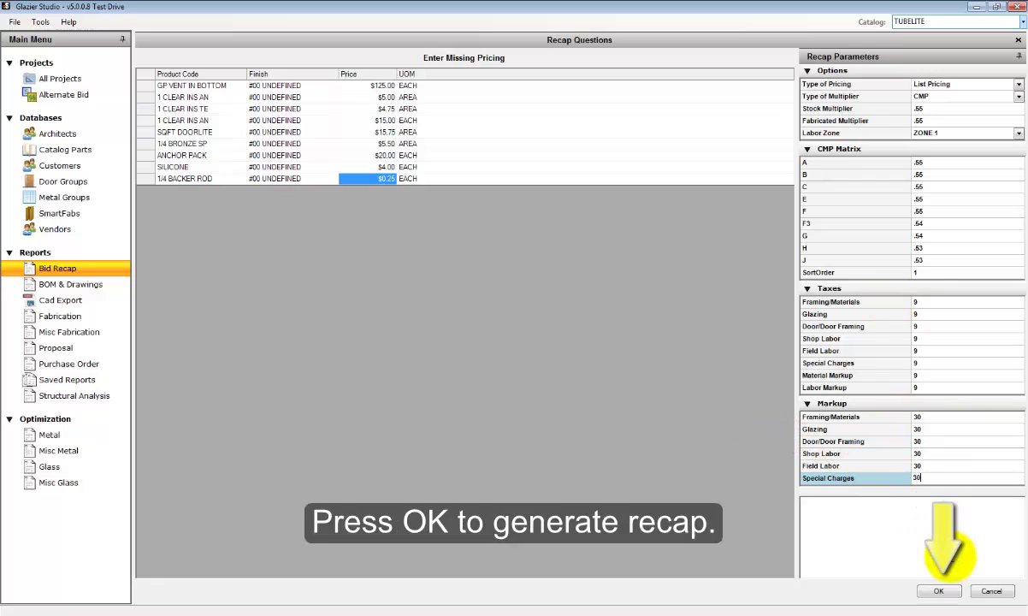
# Generate the recap, splitting over-length members into even pieces and declining stock-list edits and optimal lengths.
pyautogui.click(940, 592)
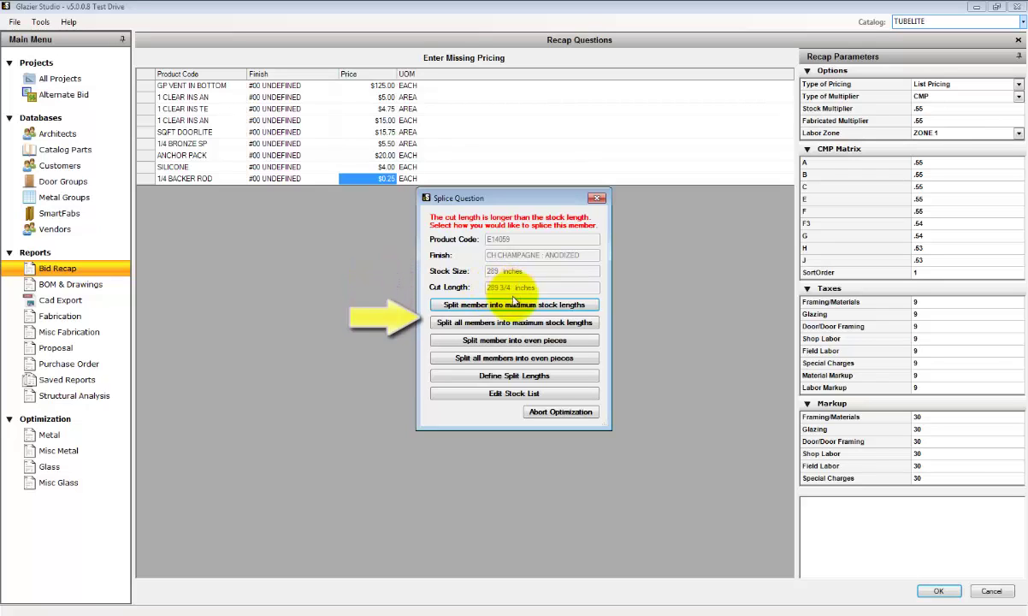
pyautogui.click(504, 360)
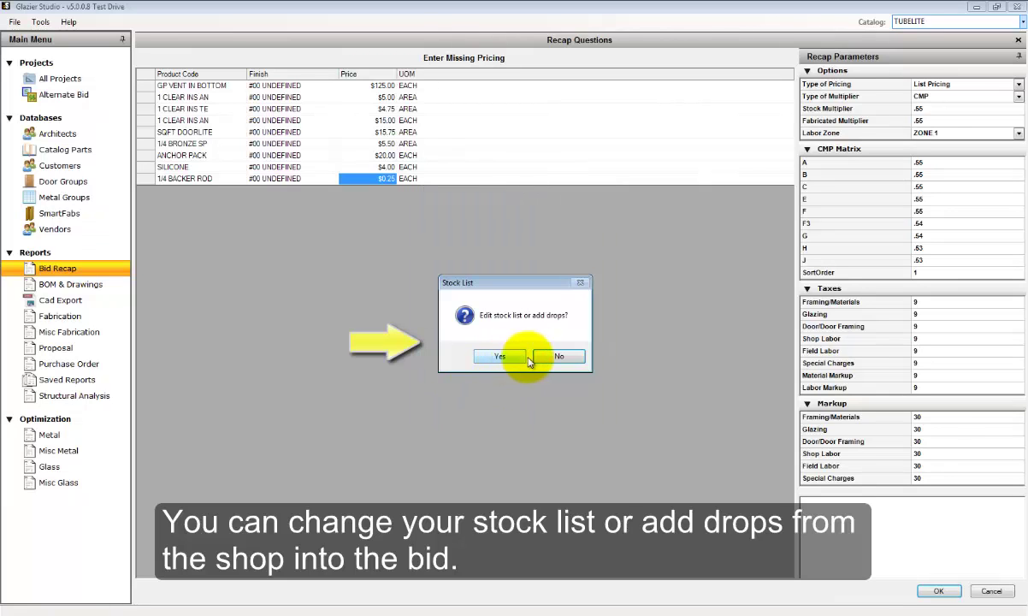
pyautogui.click(554, 360)
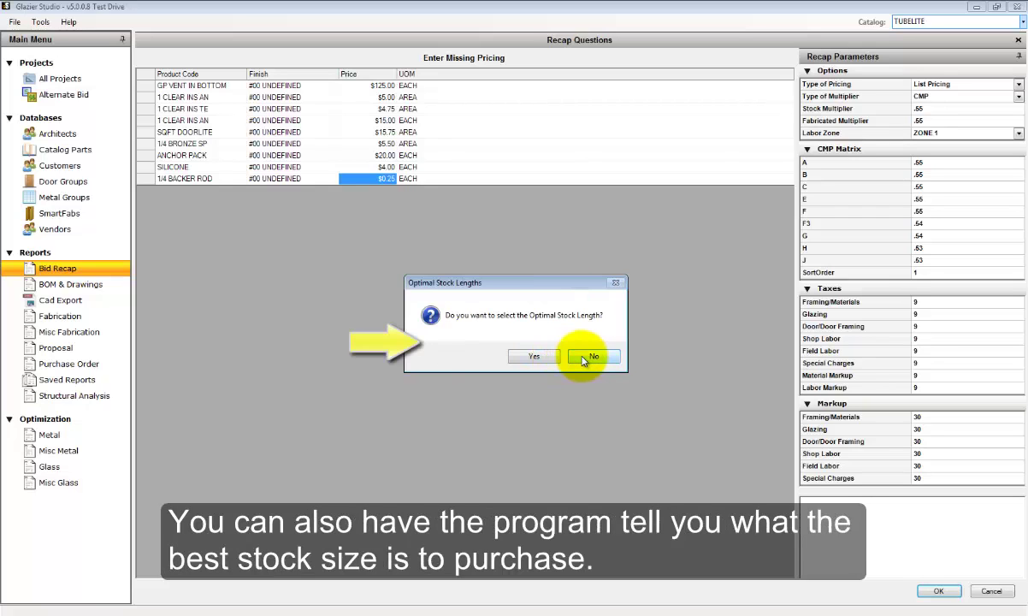
pyautogui.click(590, 357)
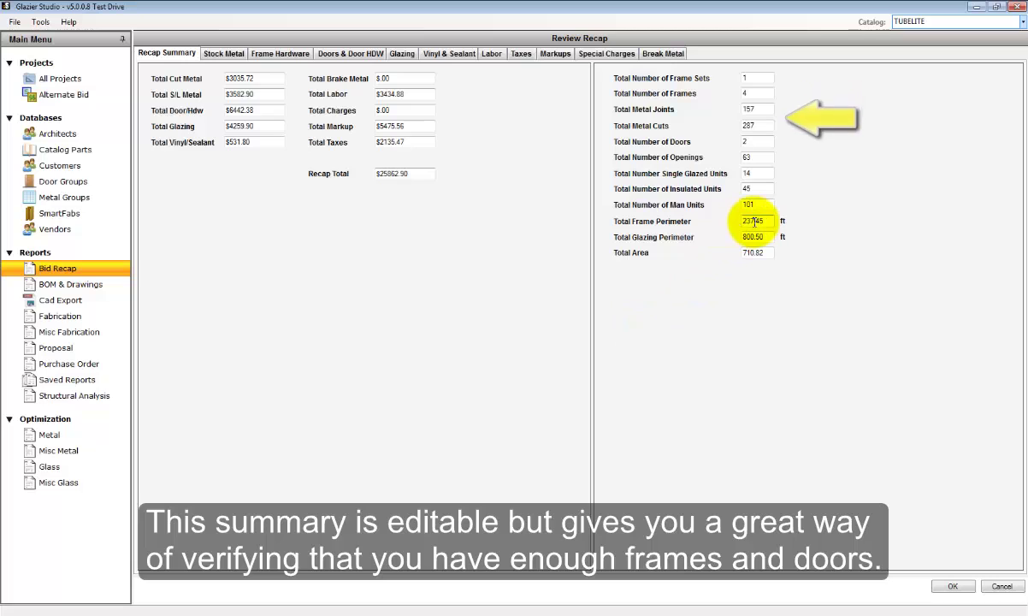
# Review the Recap Summary's frame count and the $25862.90 Recap Total.
pyautogui.click(753, 92)
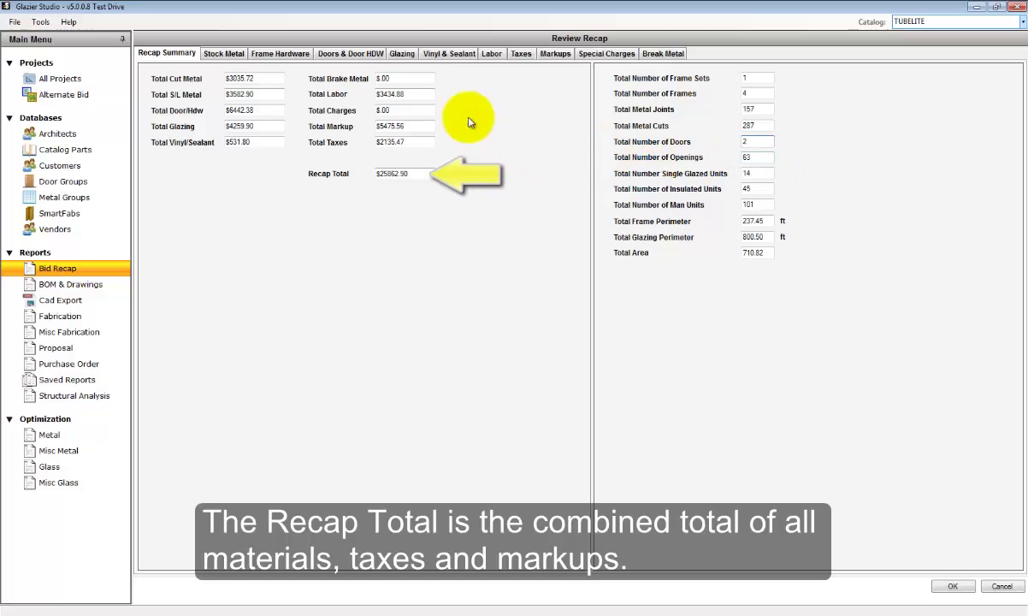
pyautogui.click(415, 174)
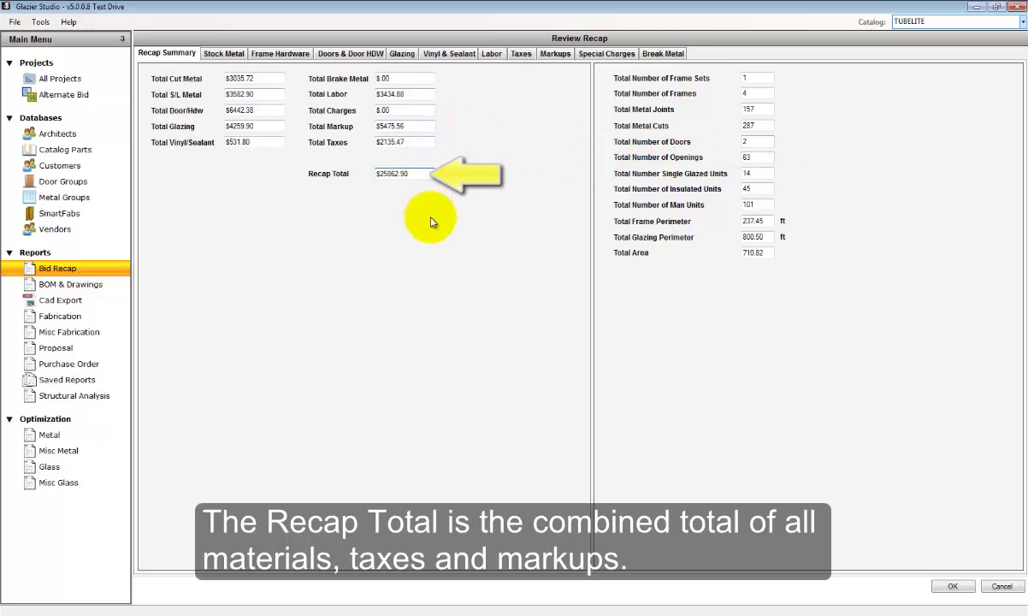
# On the Stock Metal tab, change the first five quantities to 3, 6, 5, 6 and 9.
pyautogui.click(224, 55)
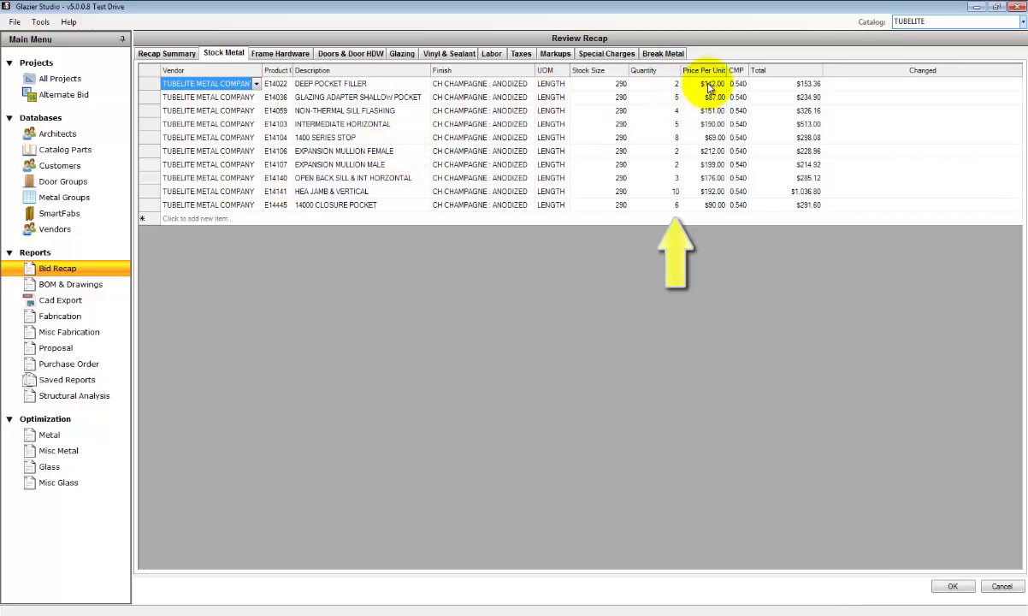
pyautogui.click(666, 84)
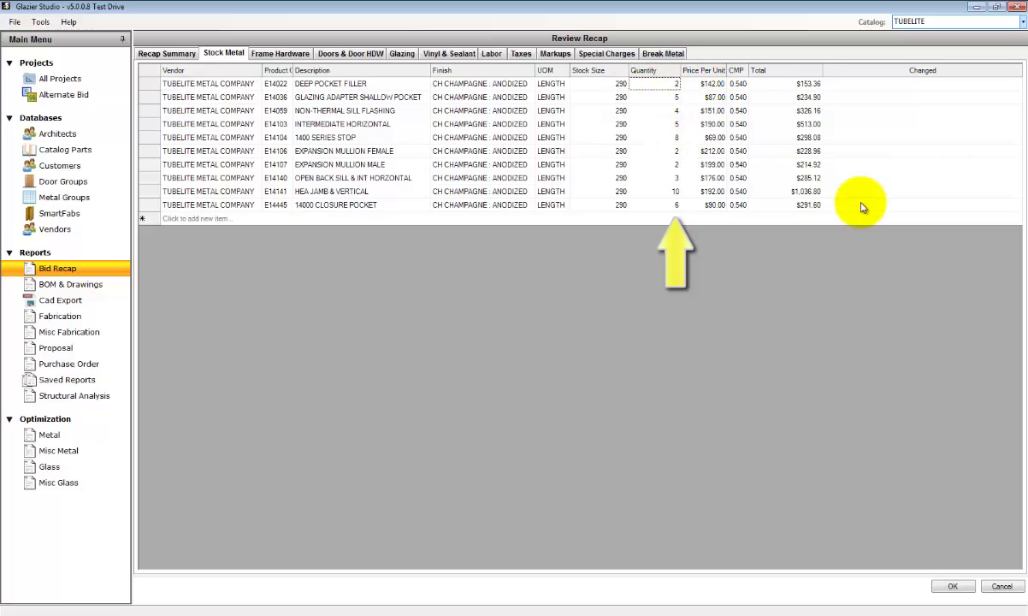
pyautogui.write('3')
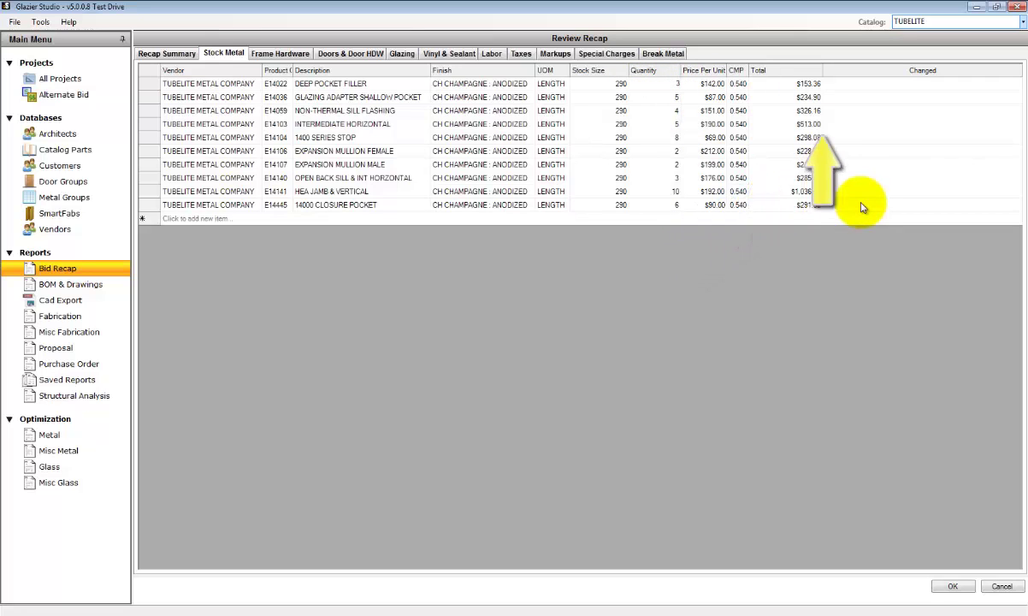
pyautogui.press('Return')
pyautogui.write('6')
pyautogui.press('Return')
pyautogui.write('5')
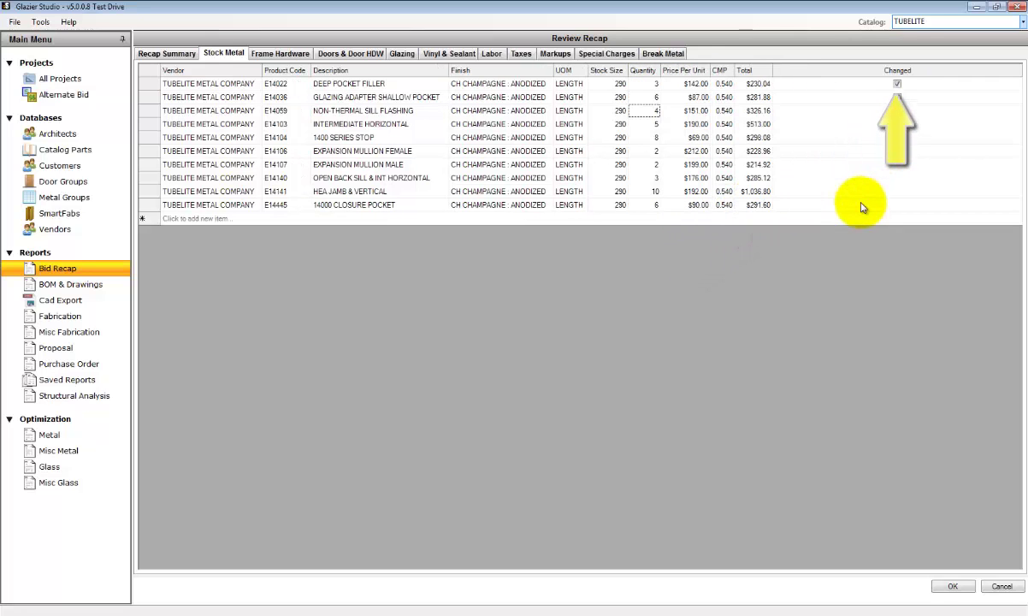
pyautogui.press('Return')
pyautogui.write('6')
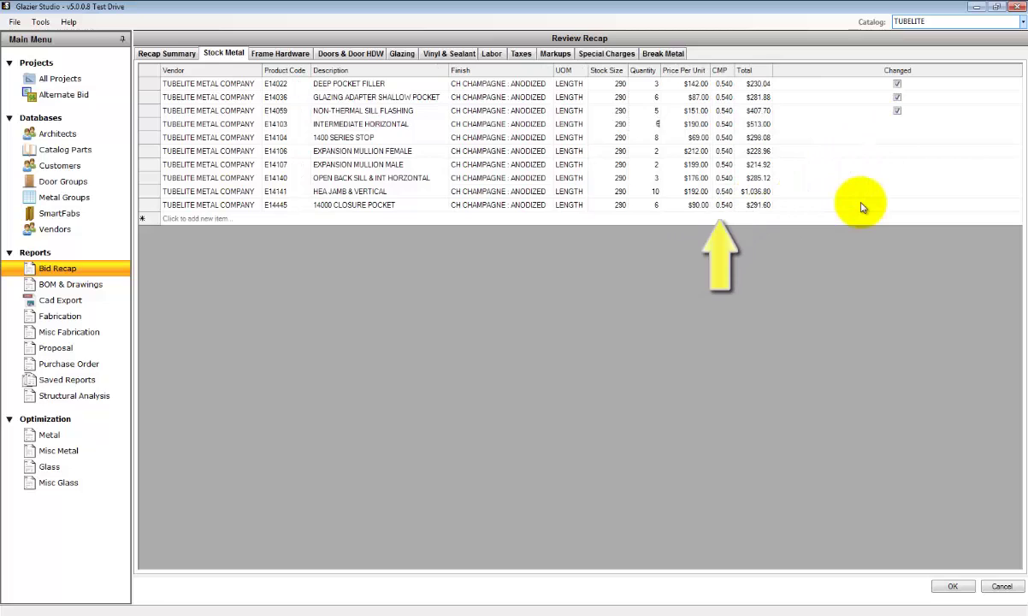
pyautogui.press('Return')
pyautogui.write('9')
pyautogui.press('Return')
# Change the remaining stock metal quantities to 3, 3, 4, 11 and 7, then check the $27016.79 total.
pyautogui.write('3')
pyautogui.press('Return')
pyautogui.write('3')
pyautogui.press('Return')
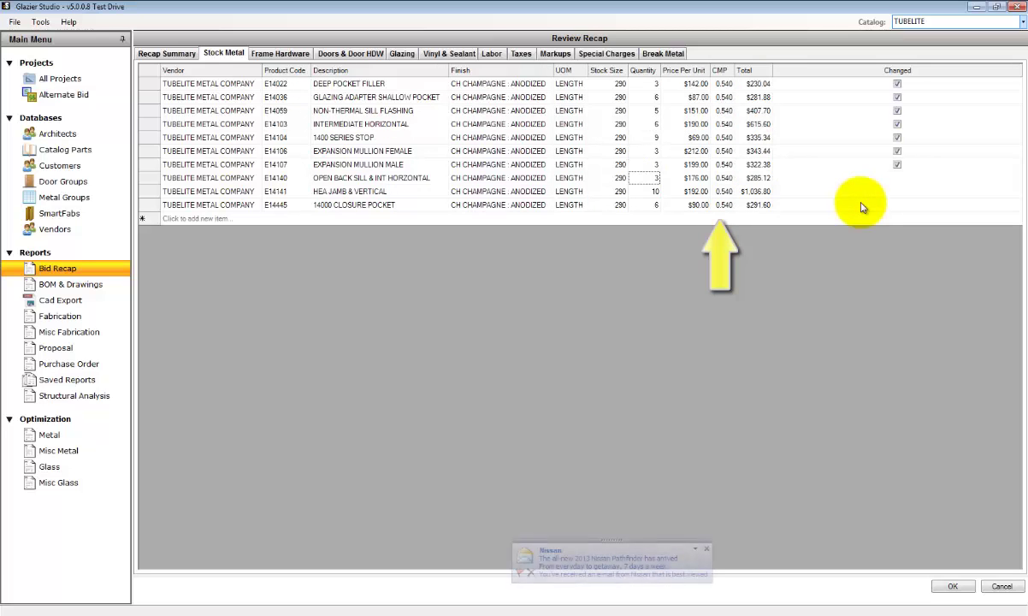
pyautogui.write('4')
pyautogui.press('Return')
pyautogui.write('11')
pyautogui.press('Return')
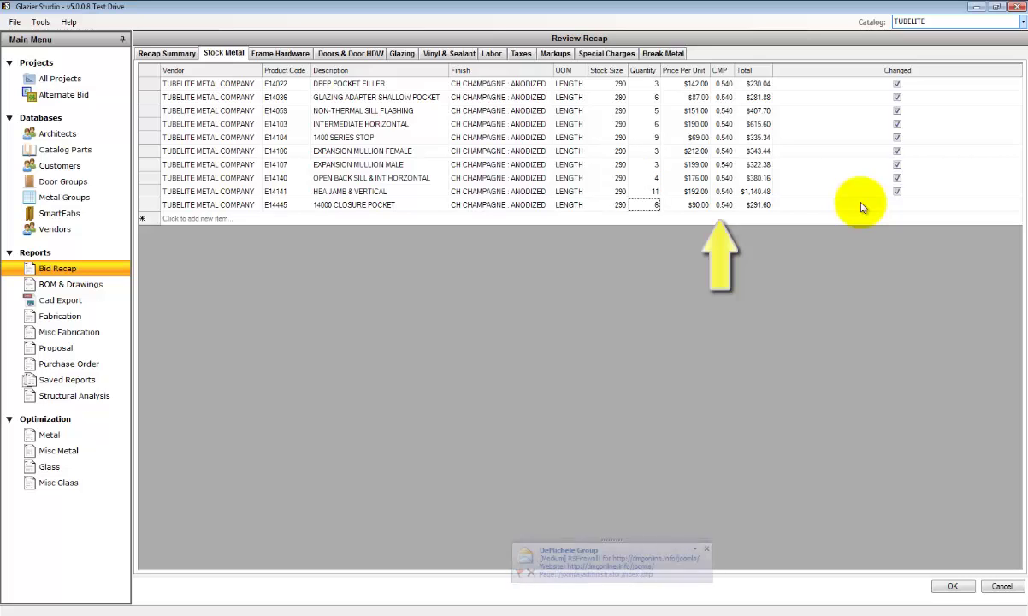
pyautogui.write('7')
pyautogui.press('Return')
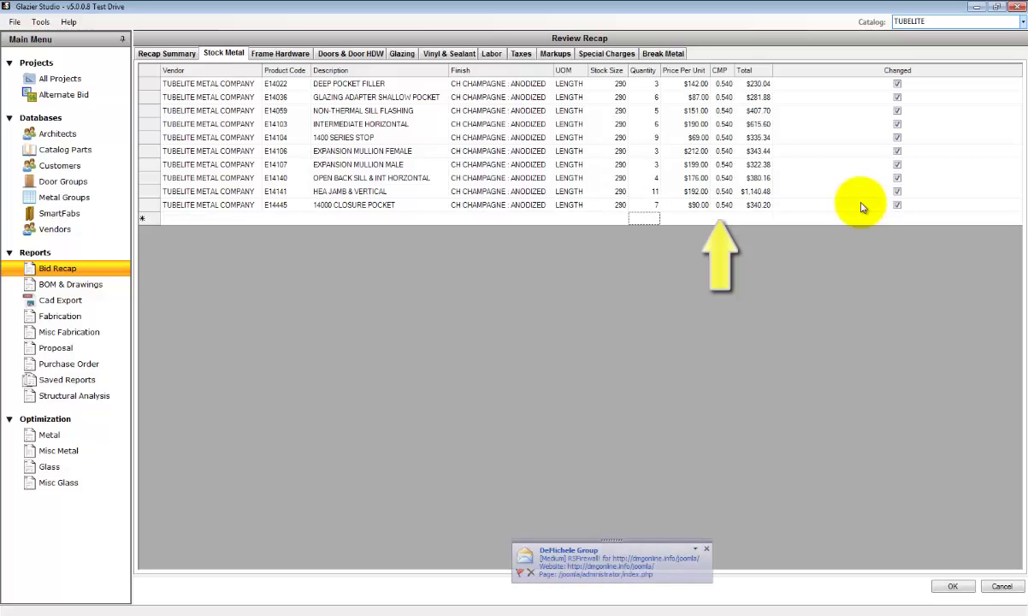
pyautogui.click(162, 54)
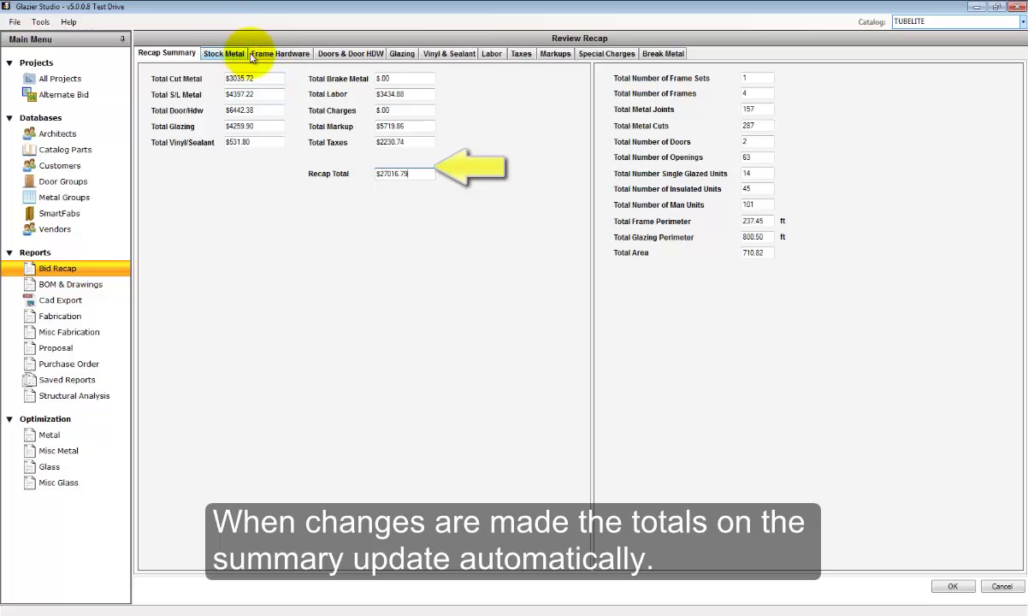
# Review Frame Hardware quantities: water diverter 68, screws 400, End Dam, and Snap In Anchor Support 95.
pyautogui.click(275, 54)
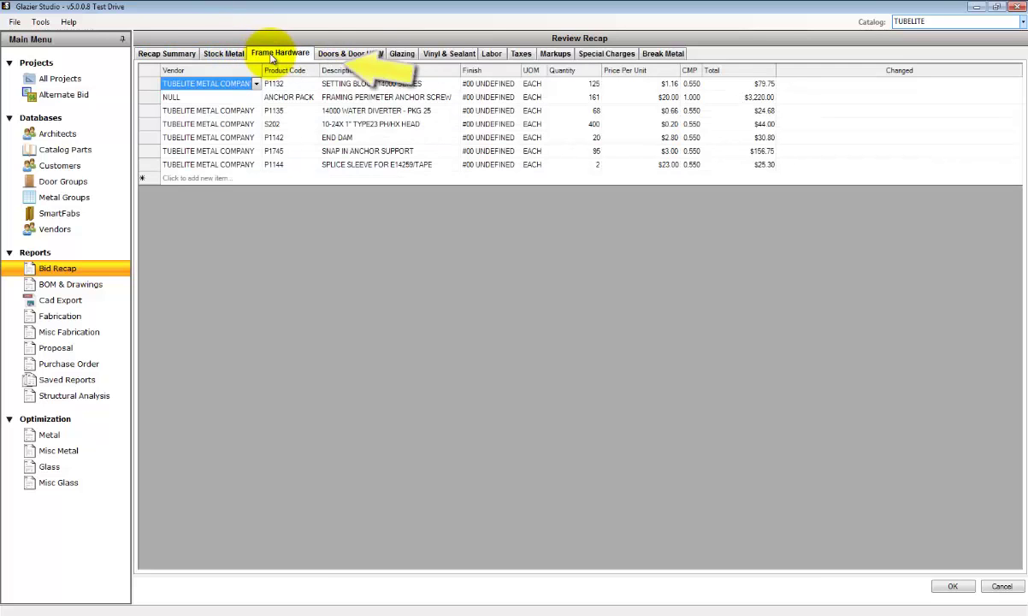
pyautogui.click(594, 117)
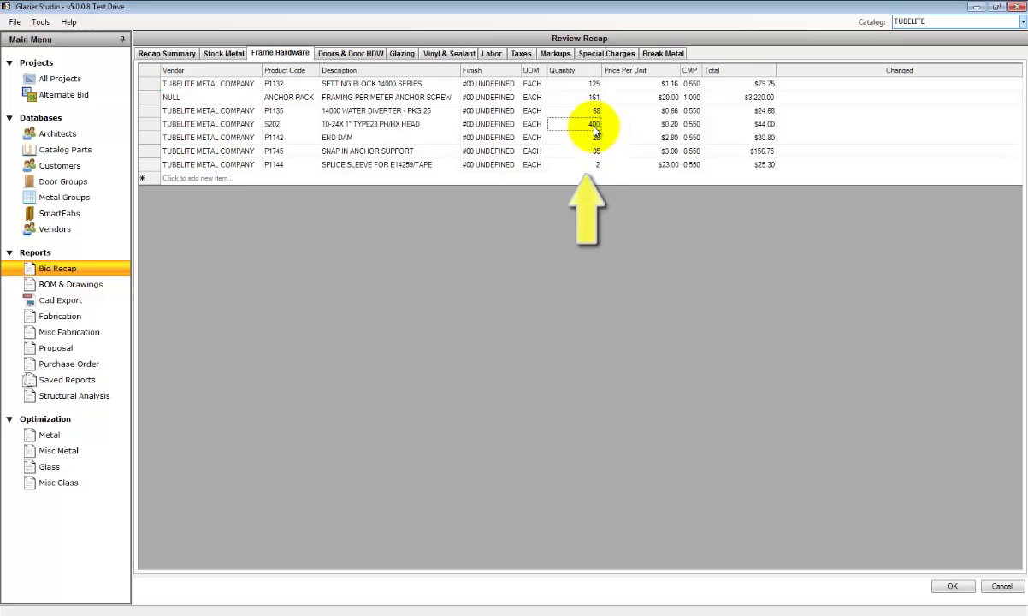
pyautogui.click(594, 127)
pyautogui.click(596, 142)
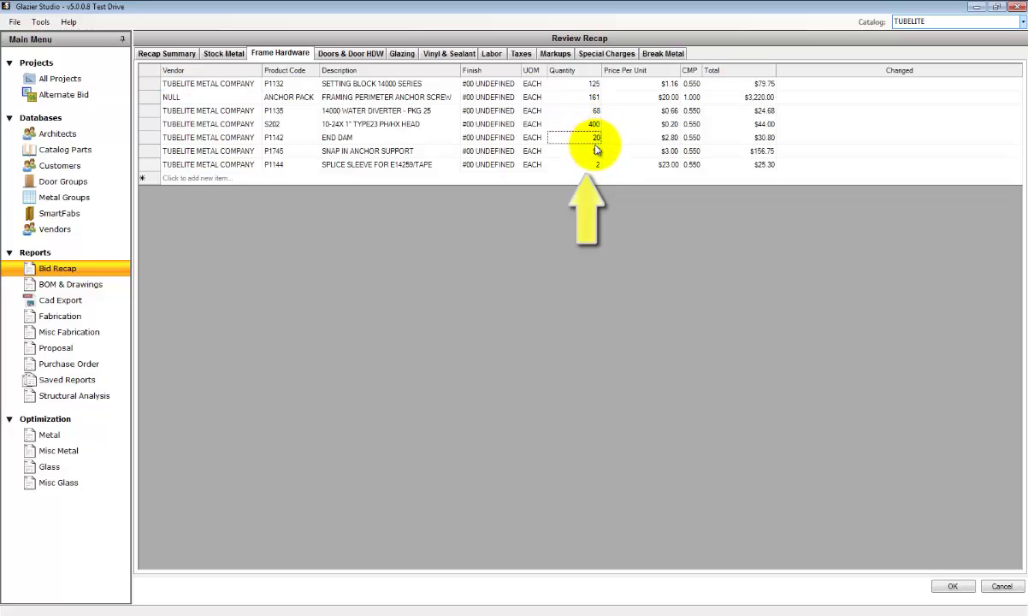
pyautogui.click(597, 153)
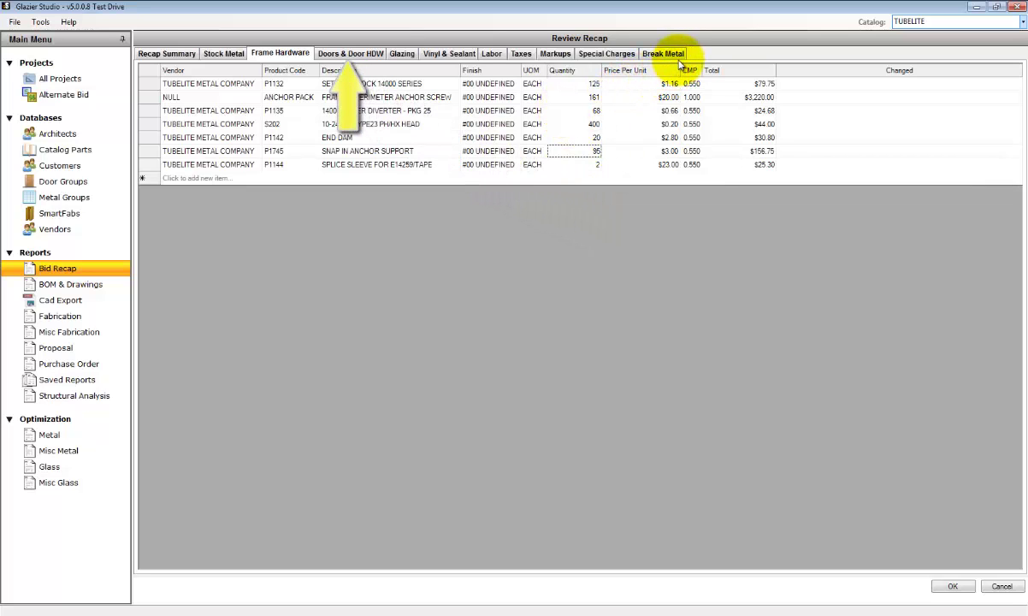
pyautogui.click(359, 55)
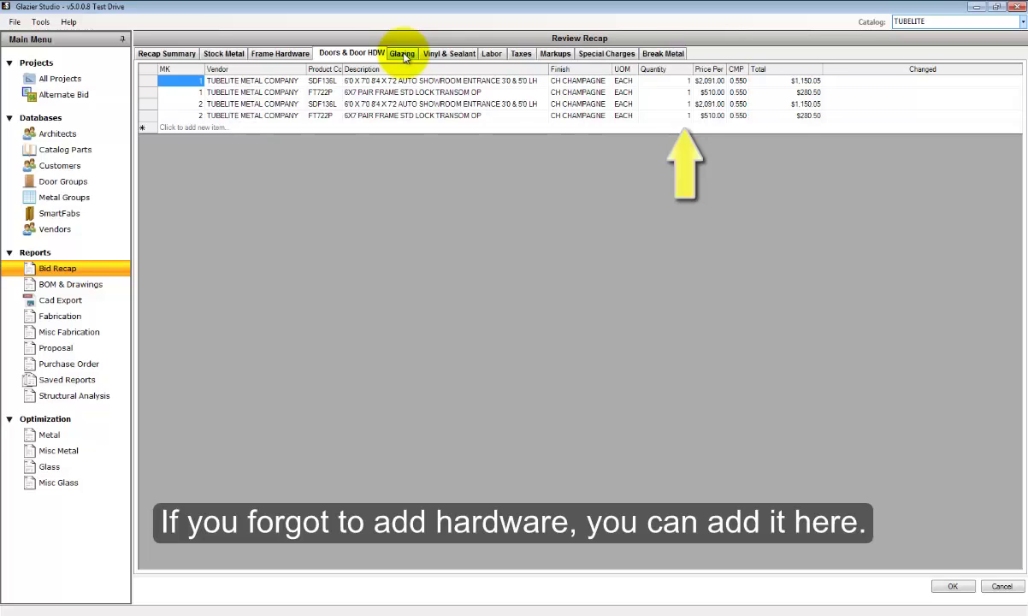
pyautogui.click(738, 83)
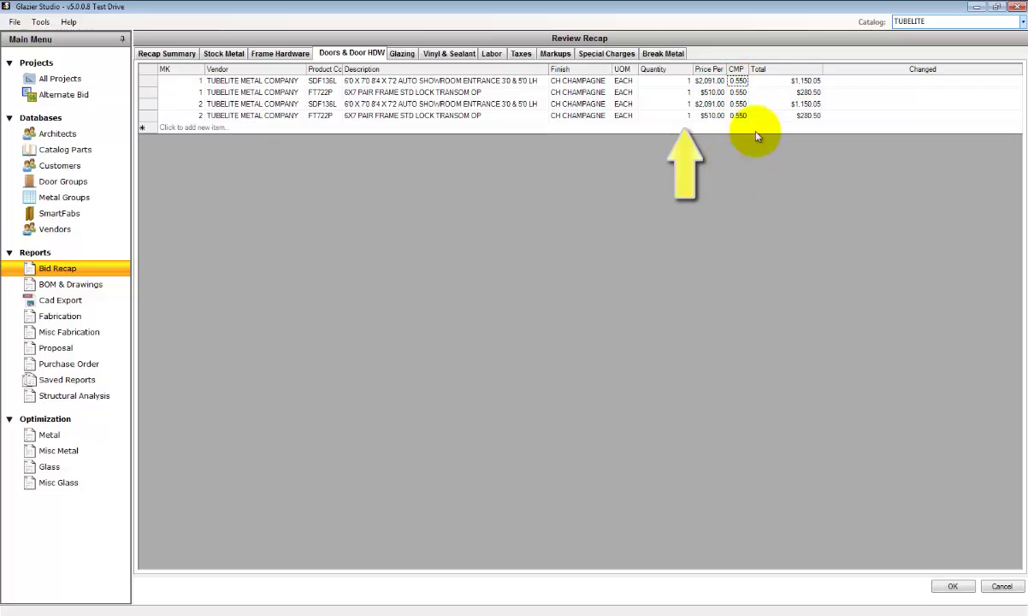
pyautogui.click(800, 82)
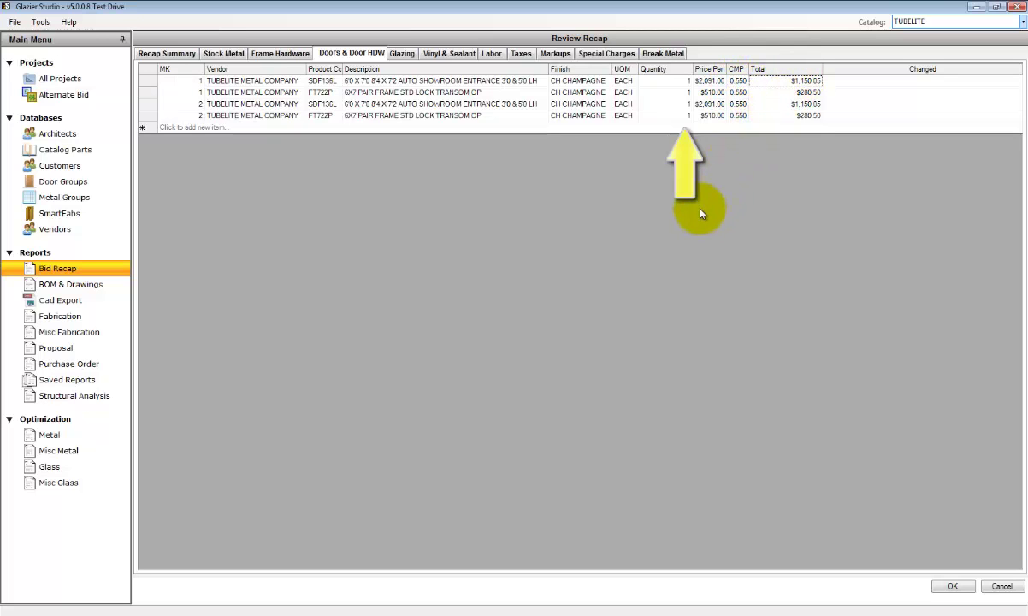
# On the Glazing recap, reprice the third, fifth, eighth and ninth tempered IG lines' unit prices to $5.75.
pyautogui.click(398, 55)
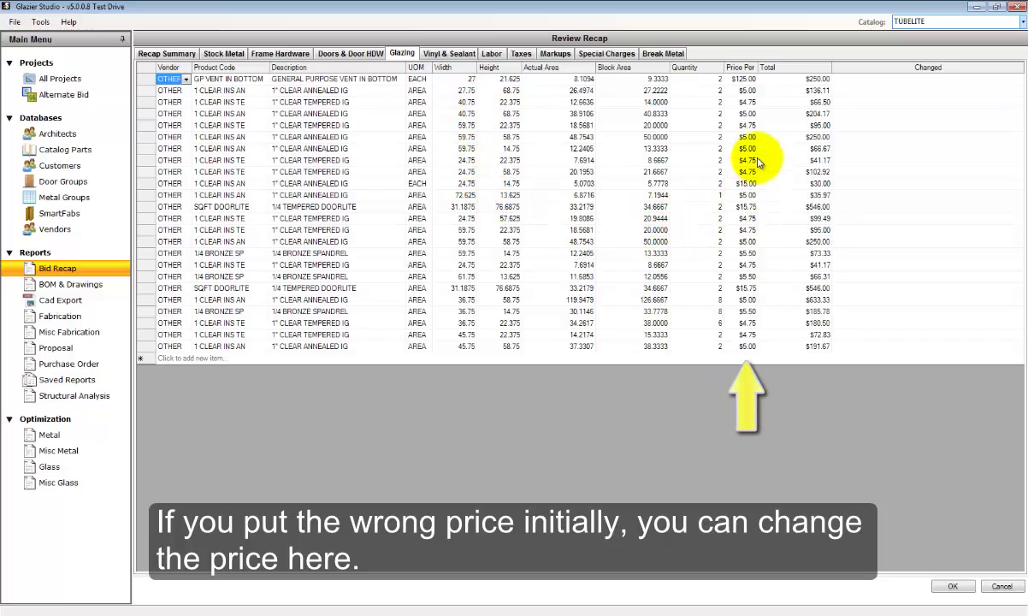
pyautogui.click(747, 102)
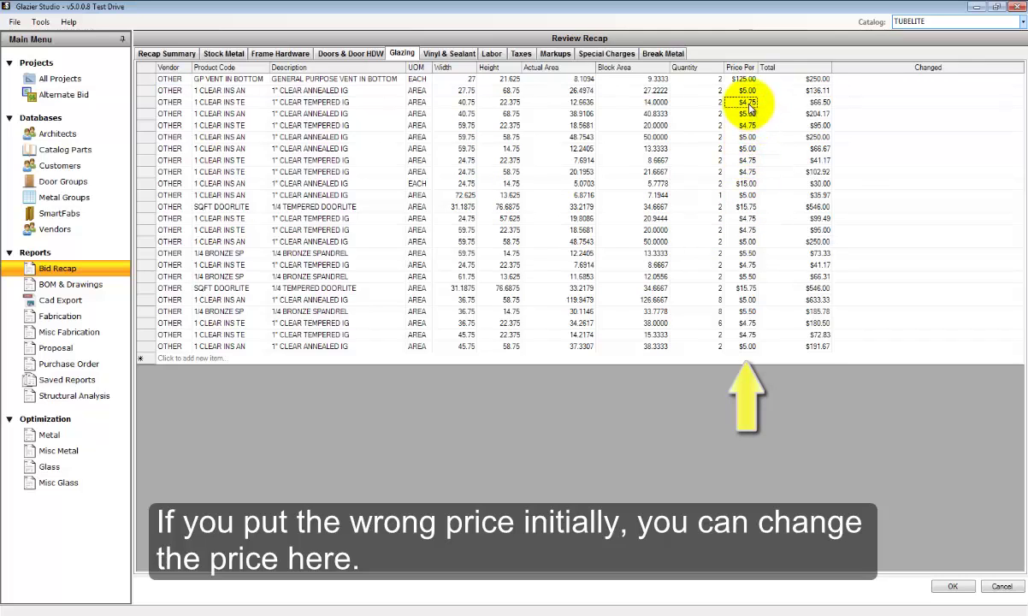
pyautogui.write('5.75')
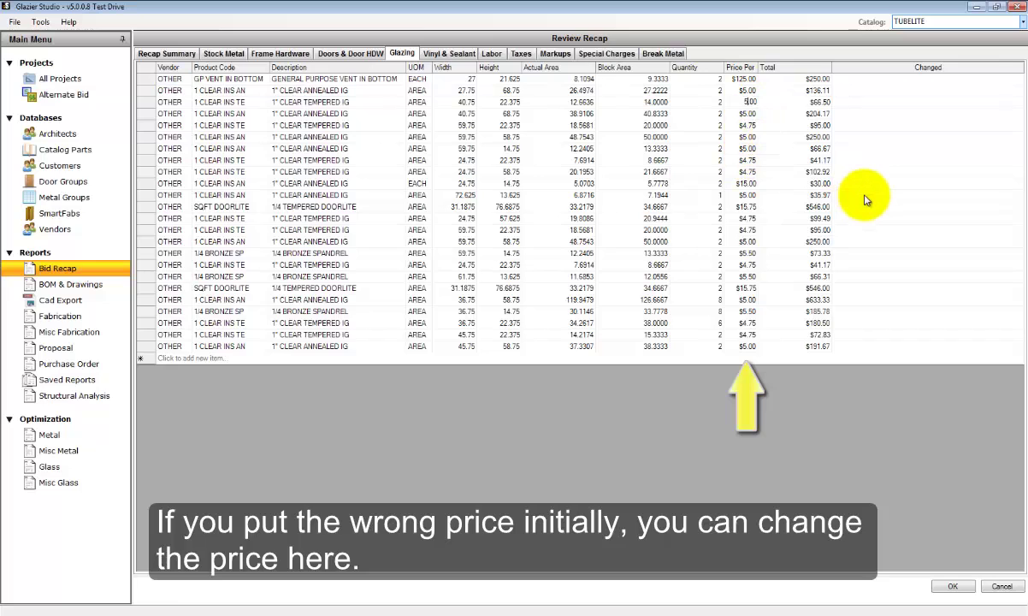
pyautogui.press('Return')
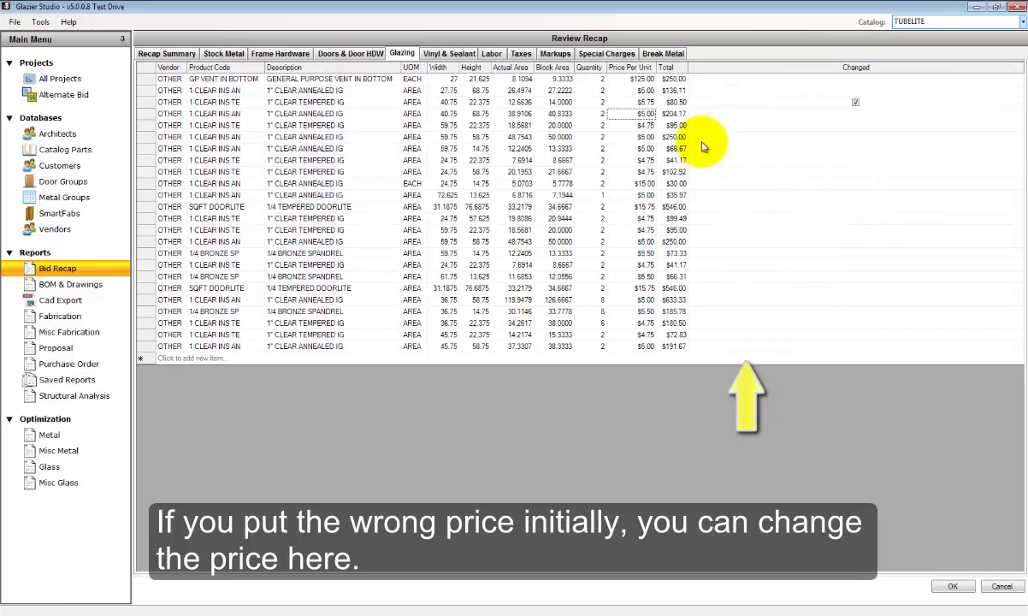
pyautogui.click(632, 125)
pyautogui.write('5.00')
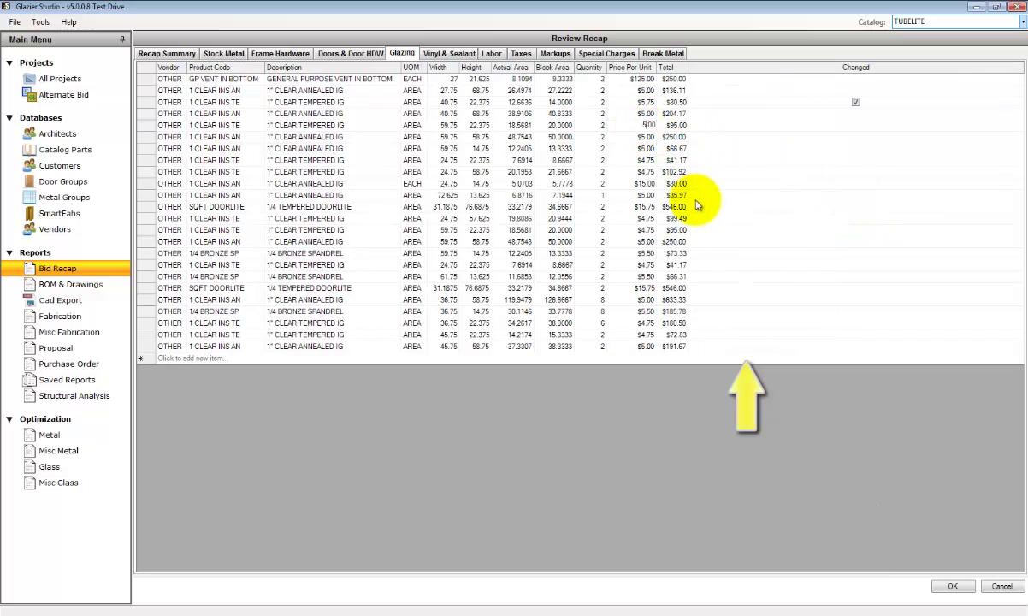
pyautogui.press('Return')
pyautogui.press('Down')
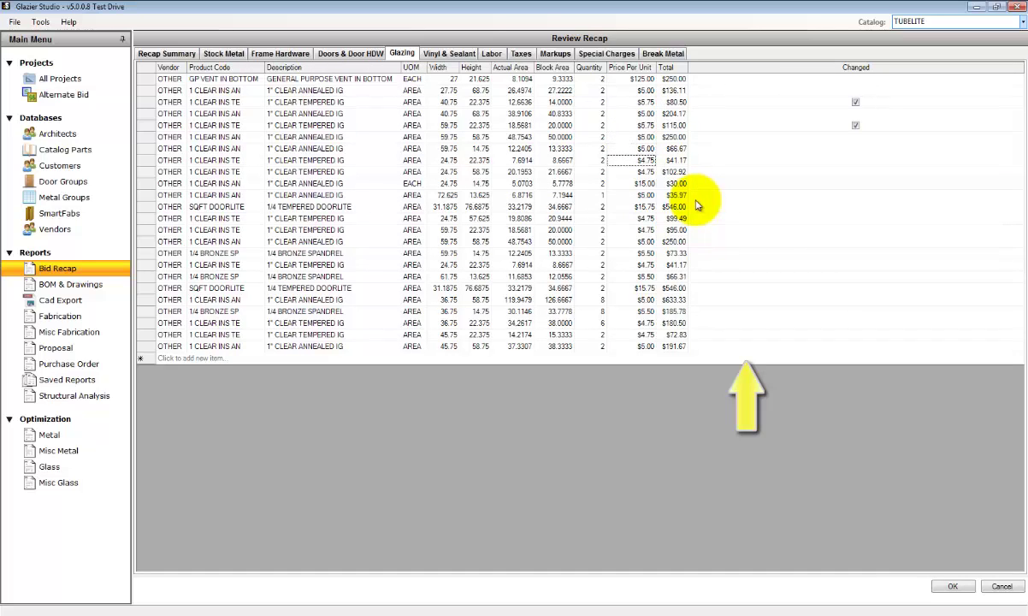
pyautogui.write('5.75')
pyautogui.press('Return')
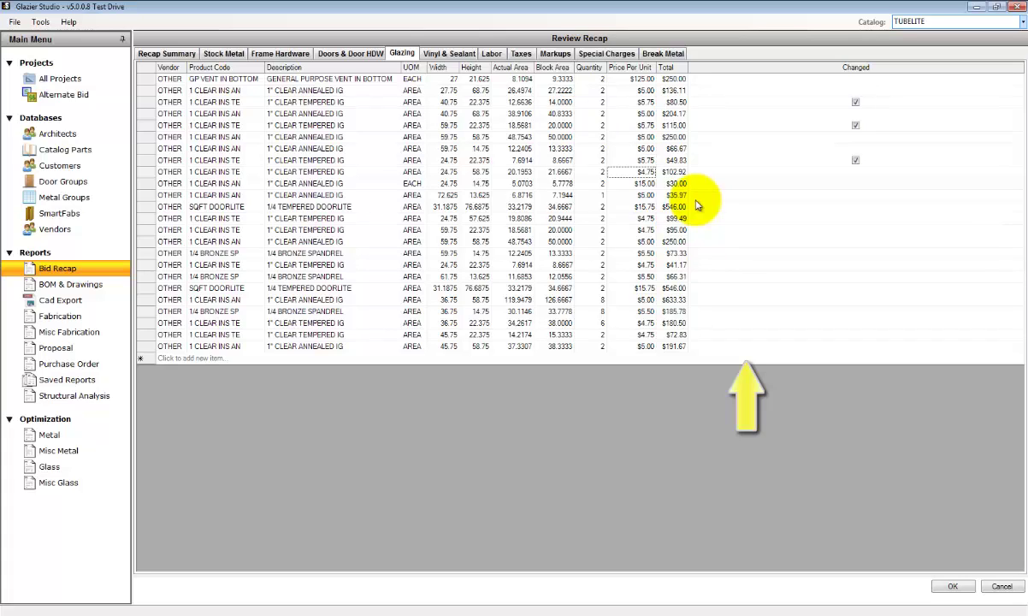
pyautogui.write('5.00')
pyautogui.press('BackSpace')
pyautogui.press('BackSpace')
pyautogui.write('75')
pyautogui.press('Return')
pyautogui.press('Return')
pyautogui.press('Return')
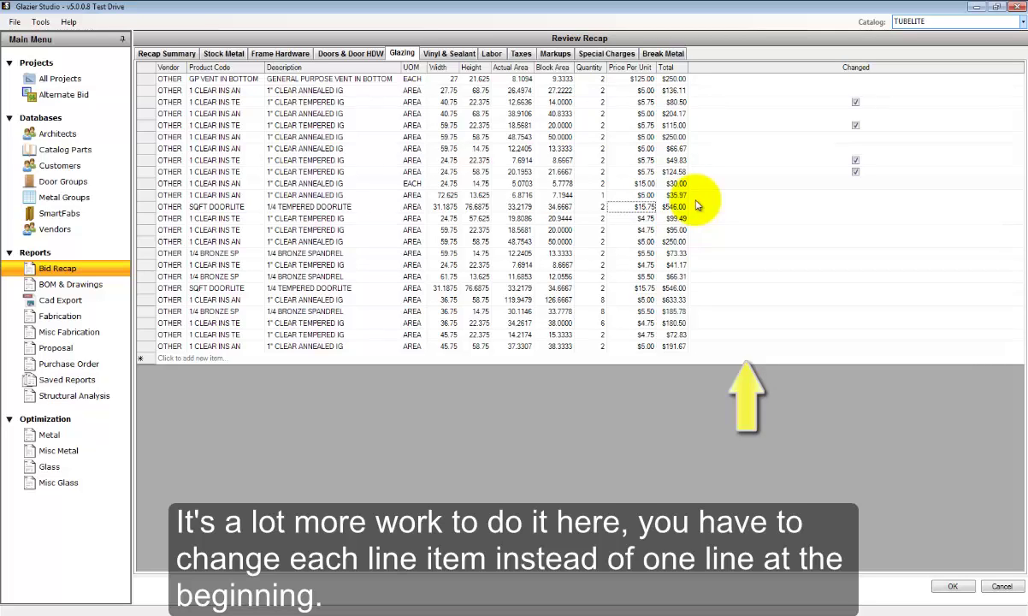
# Price the first tempered doorlite at $16.50 and the remaining tempered IG lines at $5.75.
pyautogui.write('16.50')
pyautogui.press('Return')
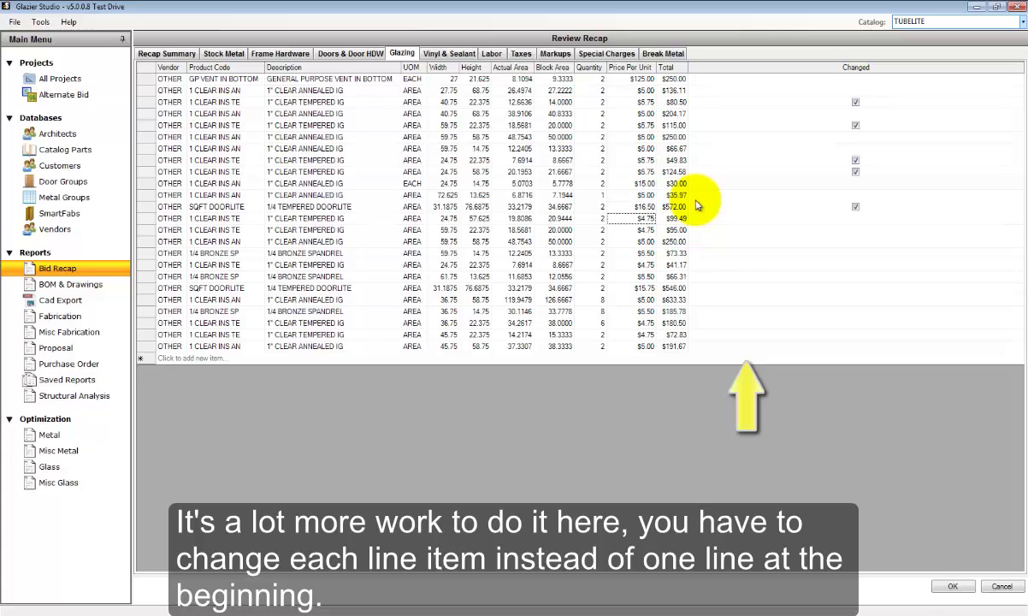
pyautogui.write('5.75')
pyautogui.press('Return')
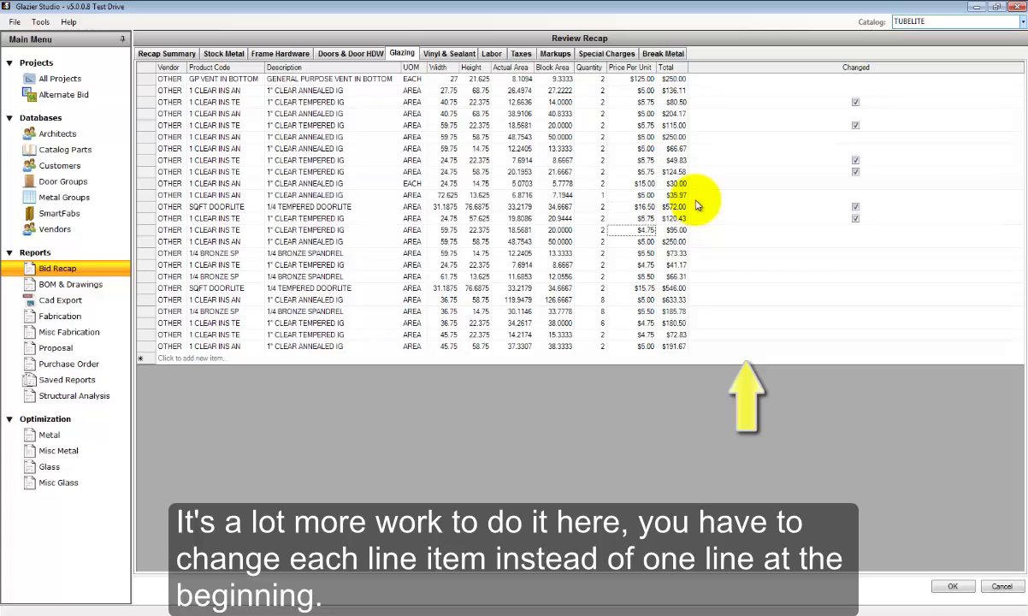
pyautogui.write('5.75')
pyautogui.press('Return')
pyautogui.press('Down')
pyautogui.press('Down')
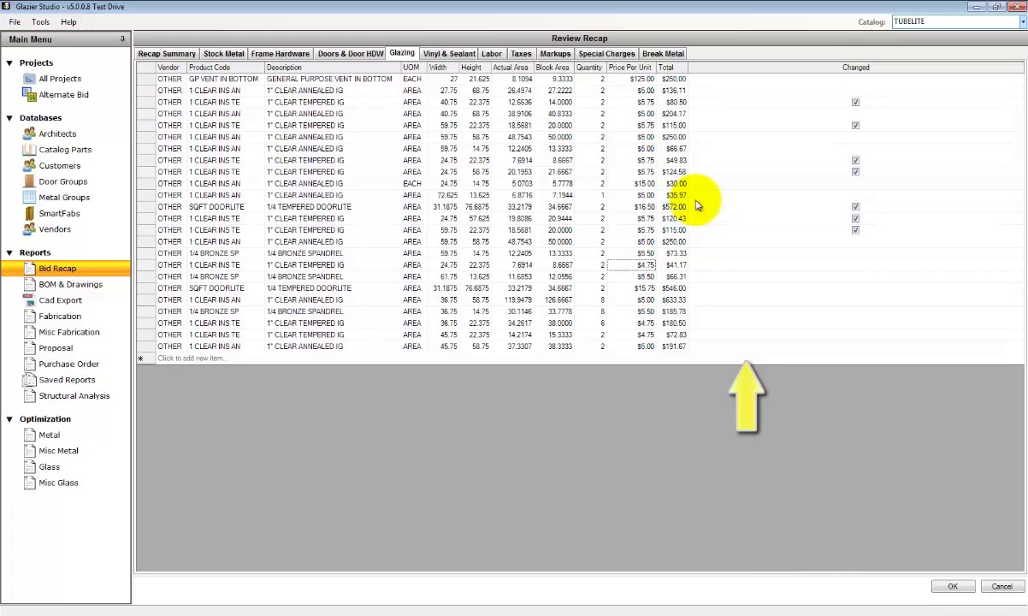
pyautogui.write('5.75')
pyautogui.press('Return')
pyautogui.press('Down')
pyautogui.press('Down')
pyautogui.press('Down')
pyautogui.press('Down')
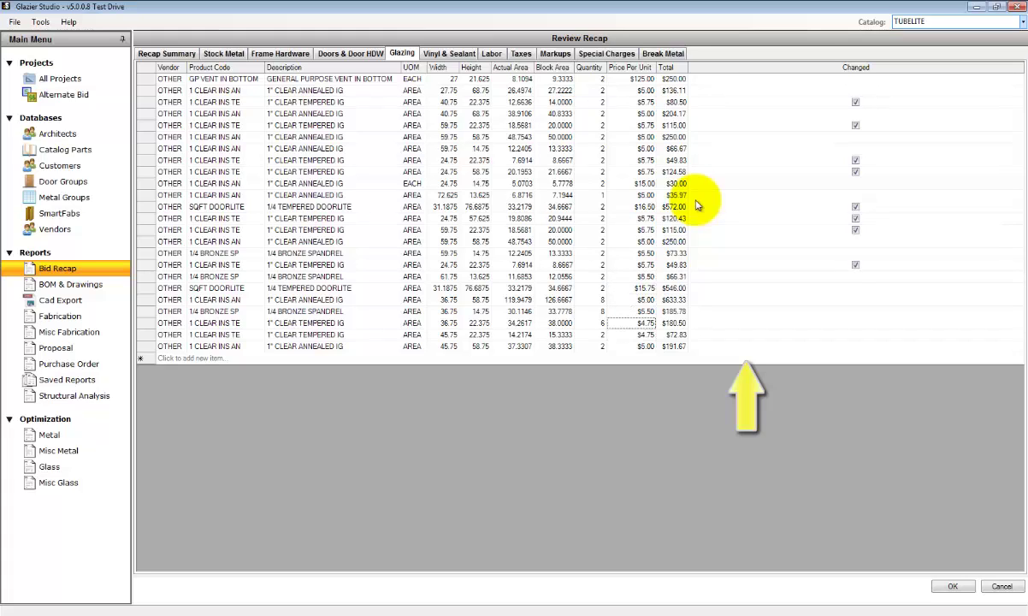
pyautogui.write('5.00')
pyautogui.press('Return')
pyautogui.write('5.00')
pyautogui.press('Return')
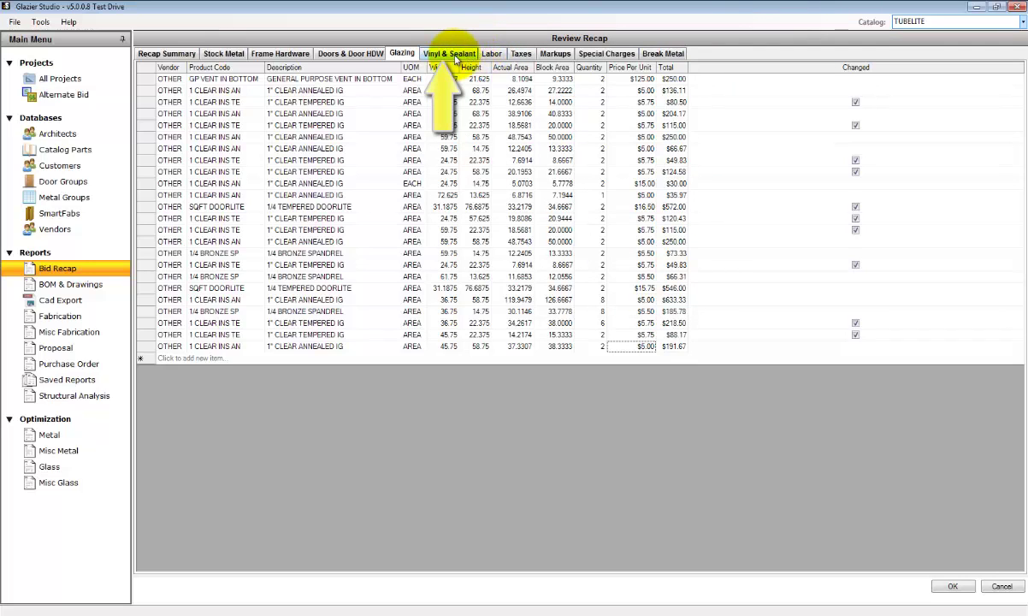
# Show the Vinyl & Sealant lines: 1,500 feet of vinyl and 29 silicone tubes.
pyautogui.click(453, 57)
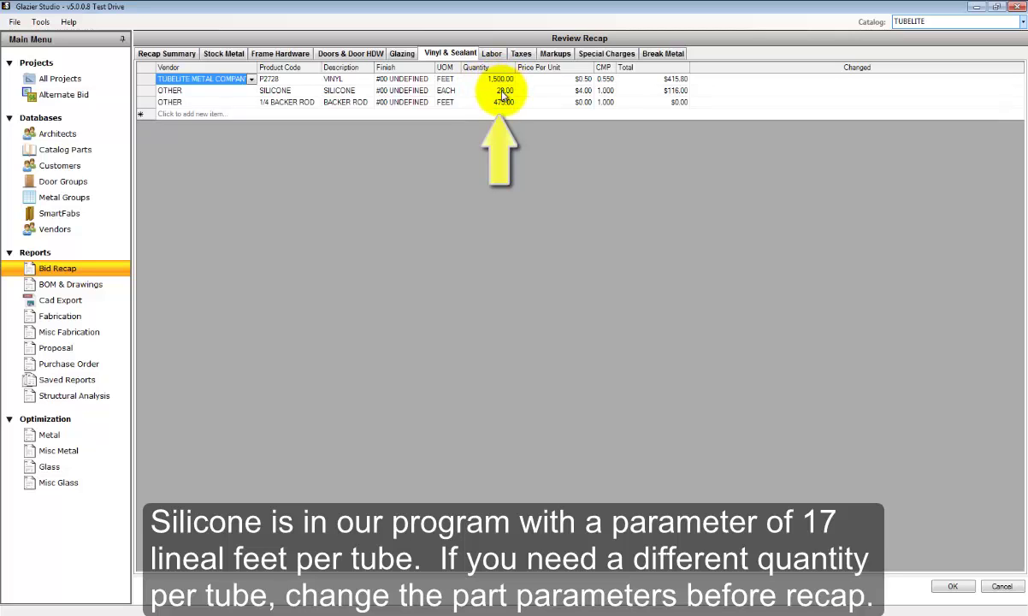
# Review the existing labor lines, such as Metal Fabrication and Frame Installation.
pyautogui.click(494, 54)
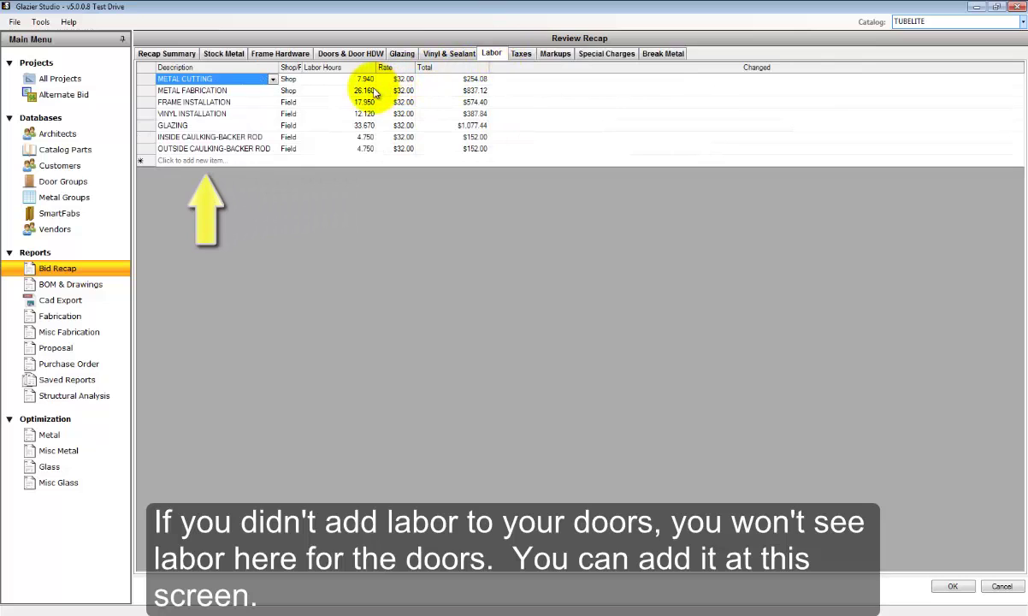
pyautogui.click(229, 90)
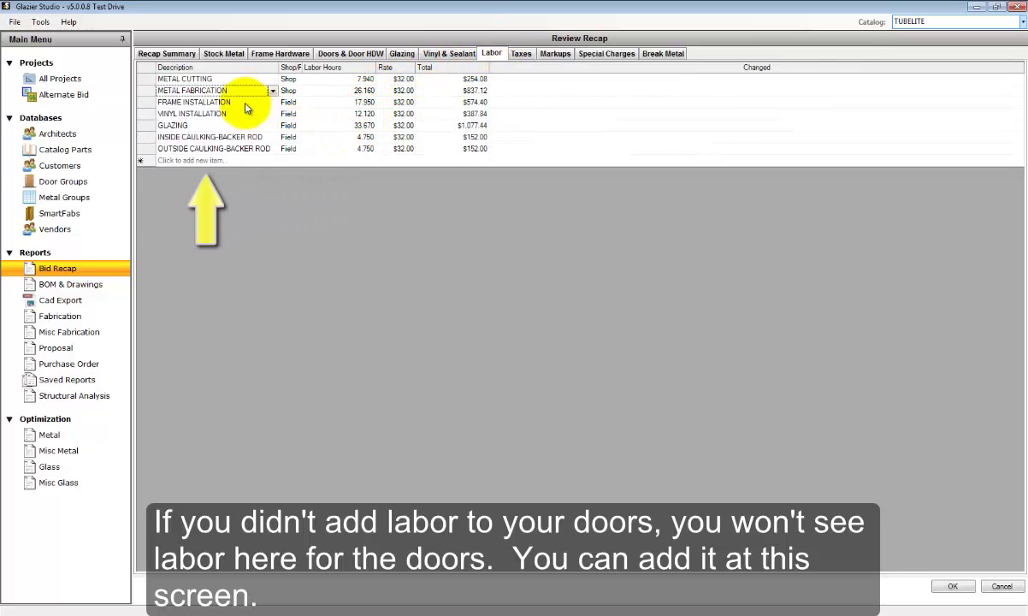
pyautogui.click(242, 114)
pyautogui.click(233, 104)
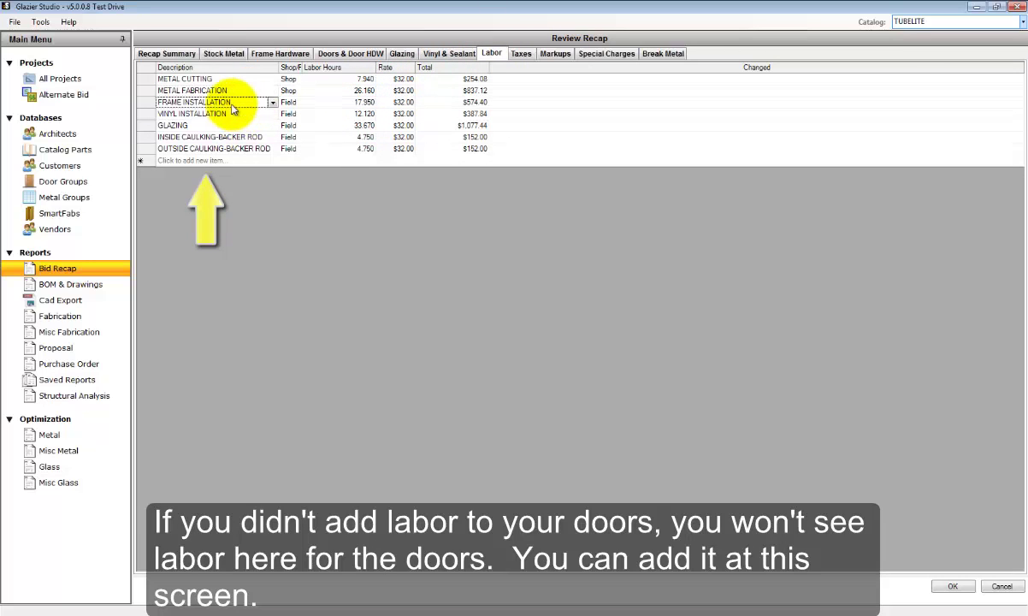
# Add a DOOR FRAME INSTALLATION labor line marked Field with 8 hours.
pyautogui.click(272, 164)
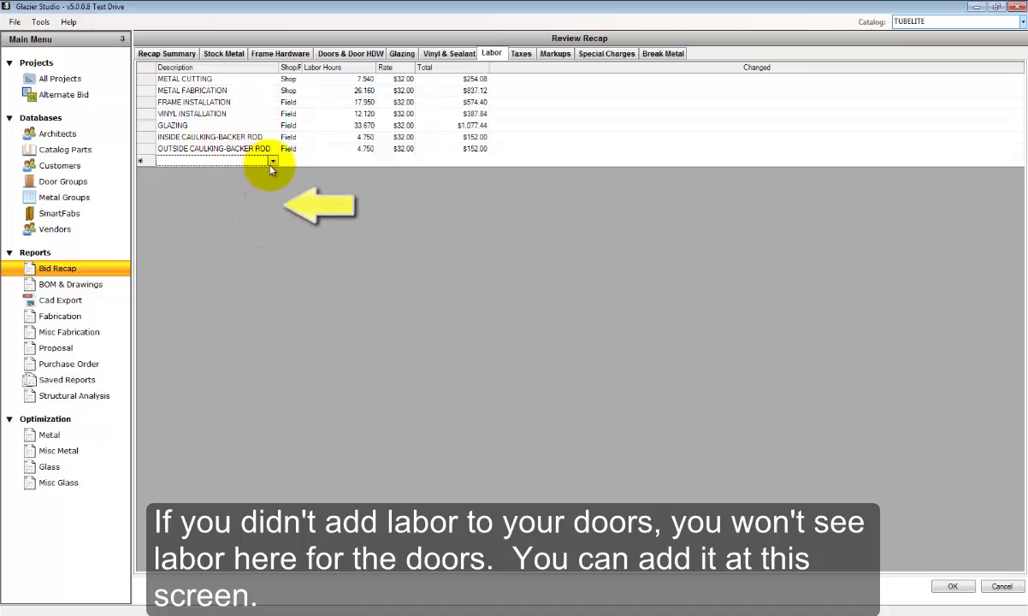
pyautogui.click(274, 162)
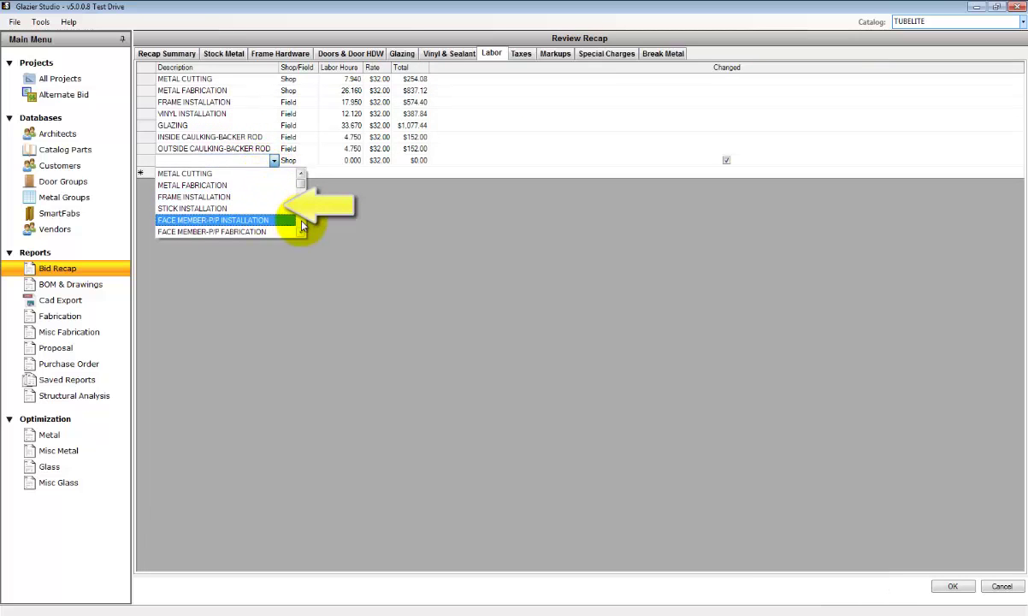
pyautogui.click(300, 234)
pyautogui.click(300, 233)
pyautogui.click(300, 234)
pyautogui.click(300, 233)
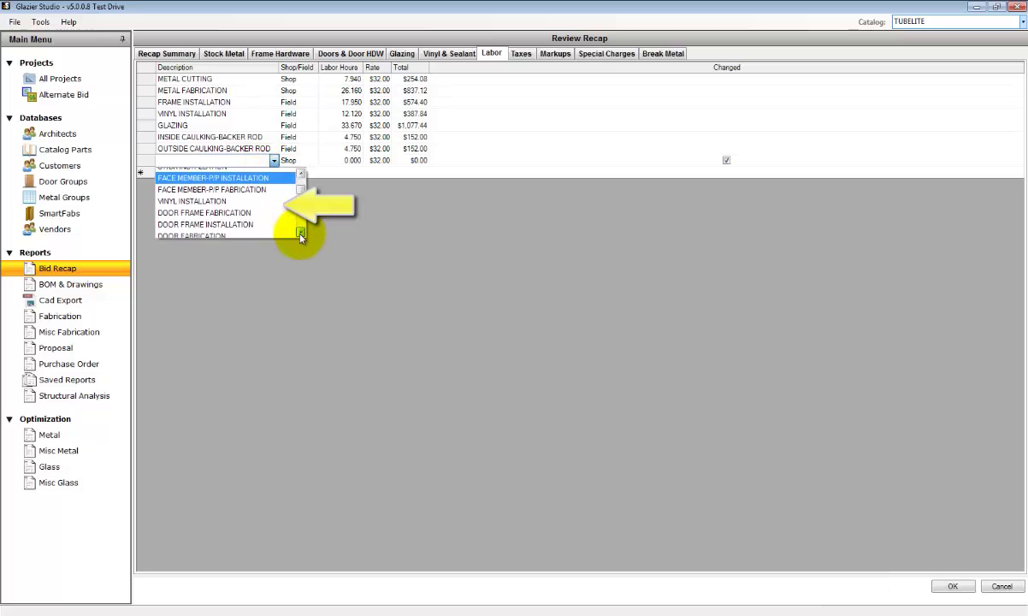
pyautogui.click(257, 220)
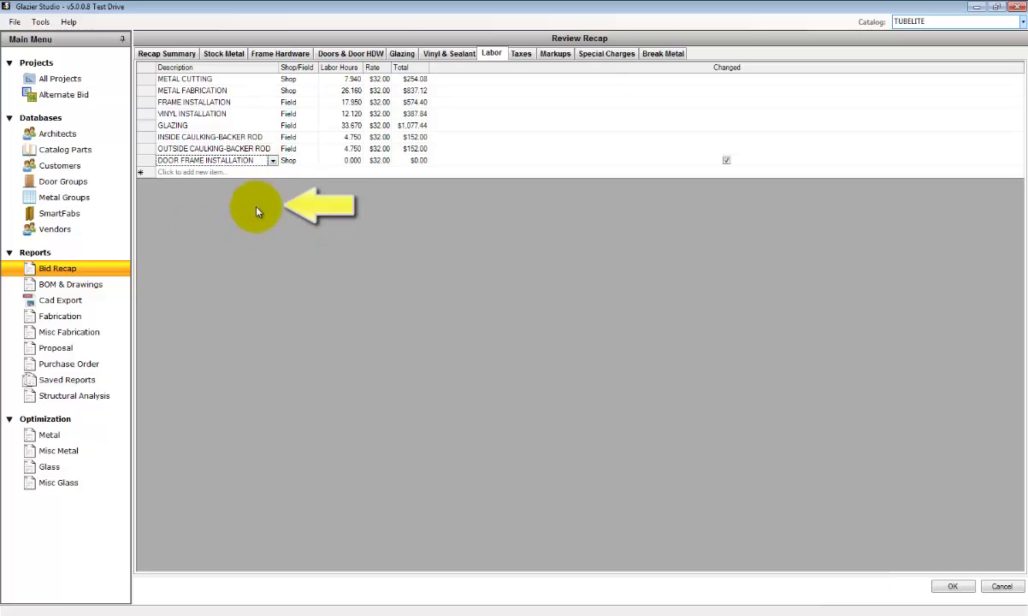
pyautogui.click(291, 161)
pyautogui.click(313, 161)
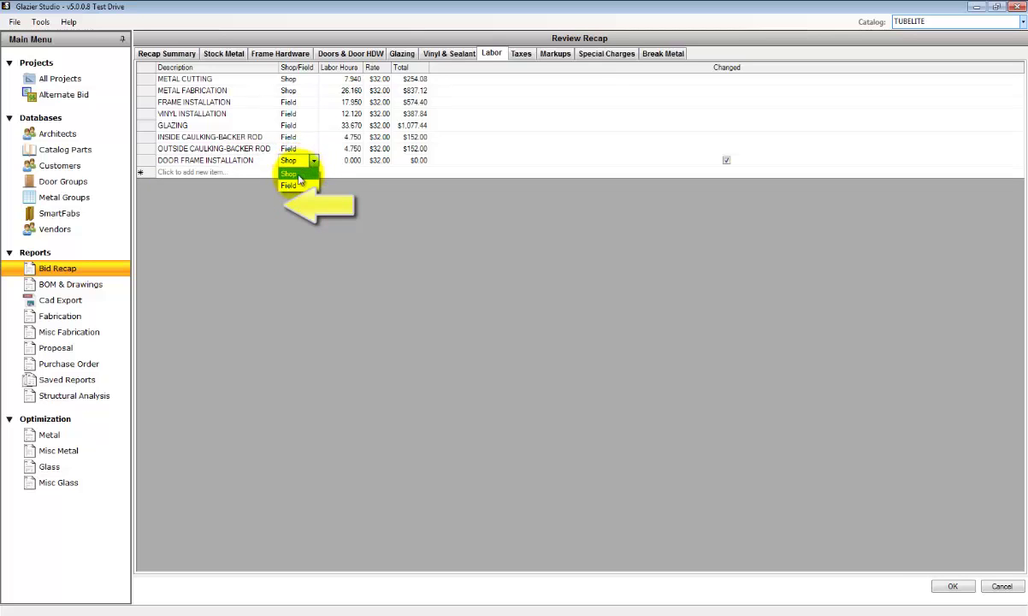
pyautogui.click(298, 185)
pyautogui.click(342, 161)
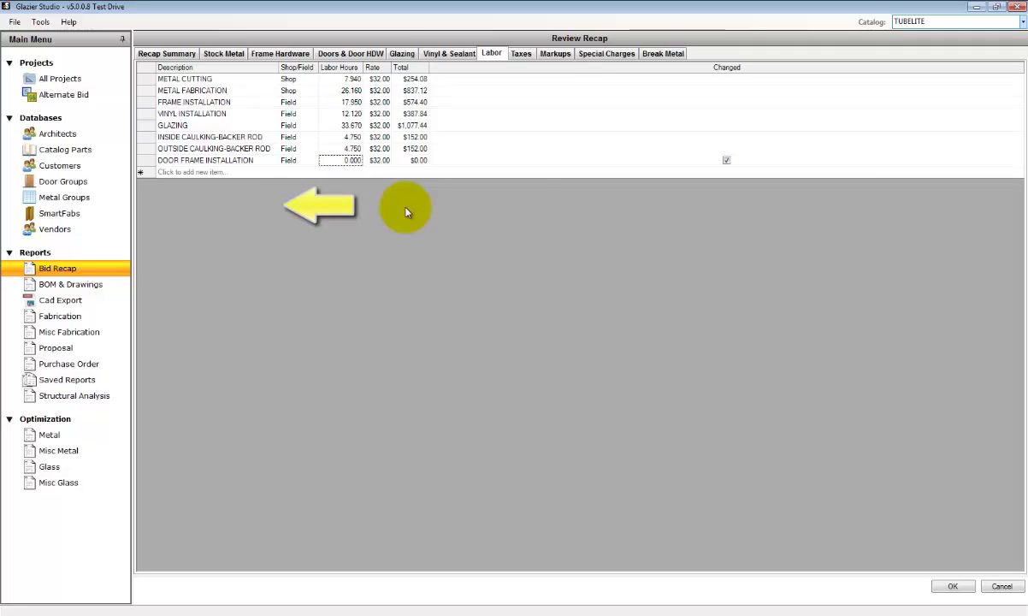
pyautogui.write('8')
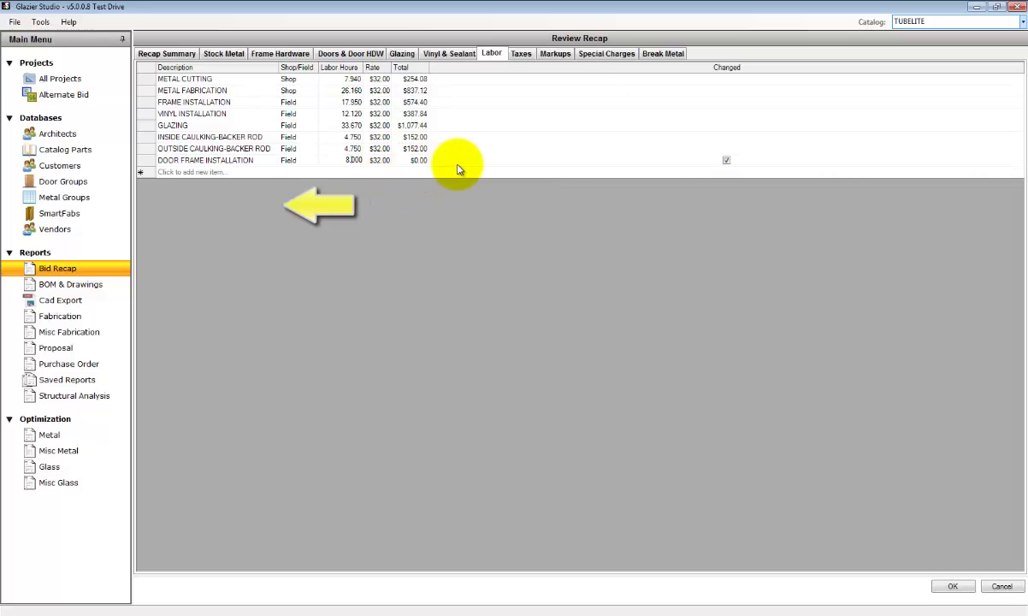
pyautogui.press('Tab')
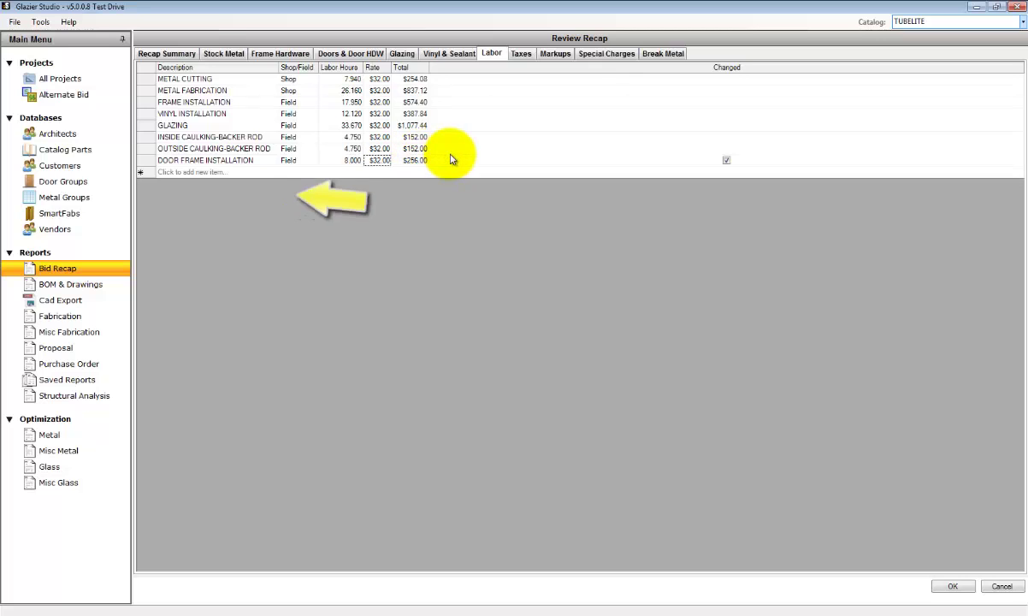
# Start a new special charge with vendor OTHER and charge type BLUEPRINT SERVICES.
pyautogui.click(523, 53)
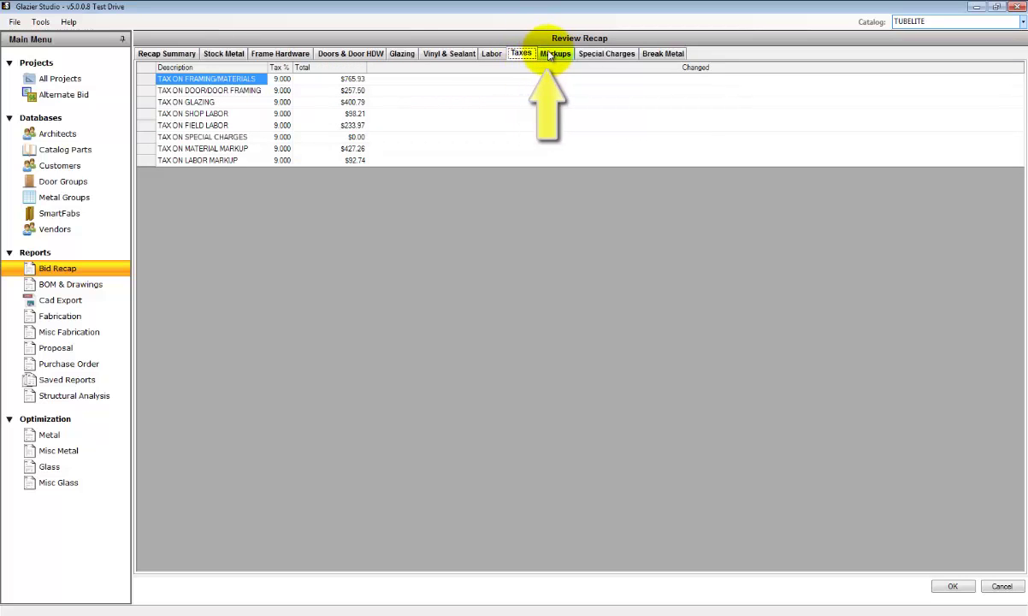
pyautogui.click(554, 55)
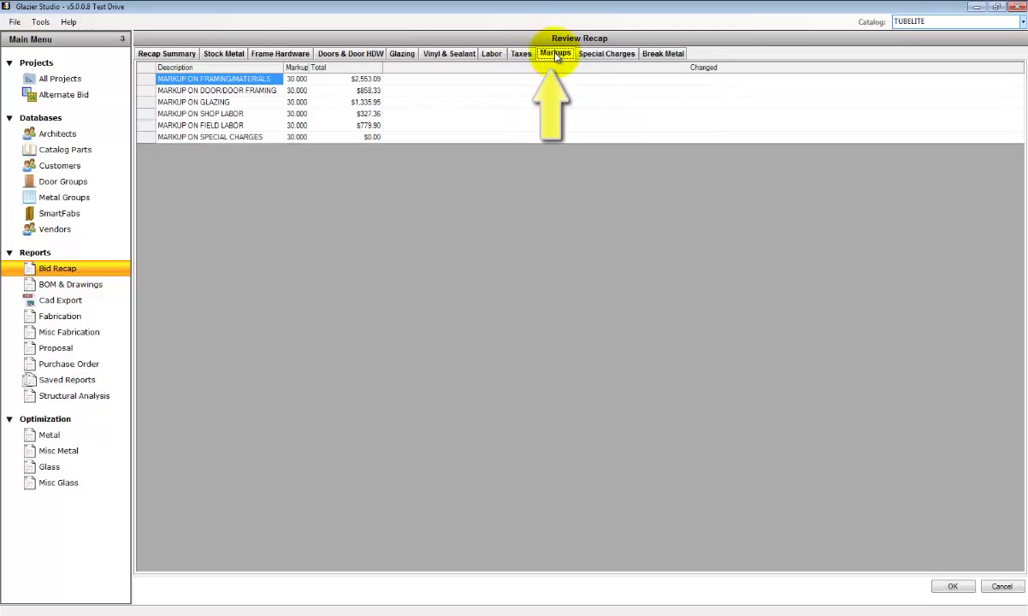
pyautogui.click(606, 54)
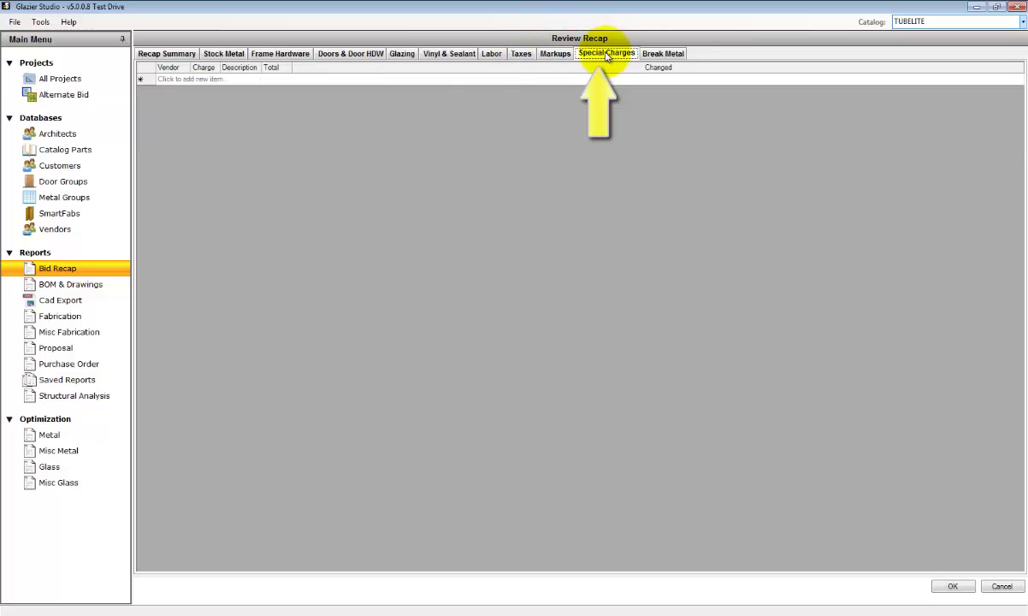
pyautogui.click(179, 79)
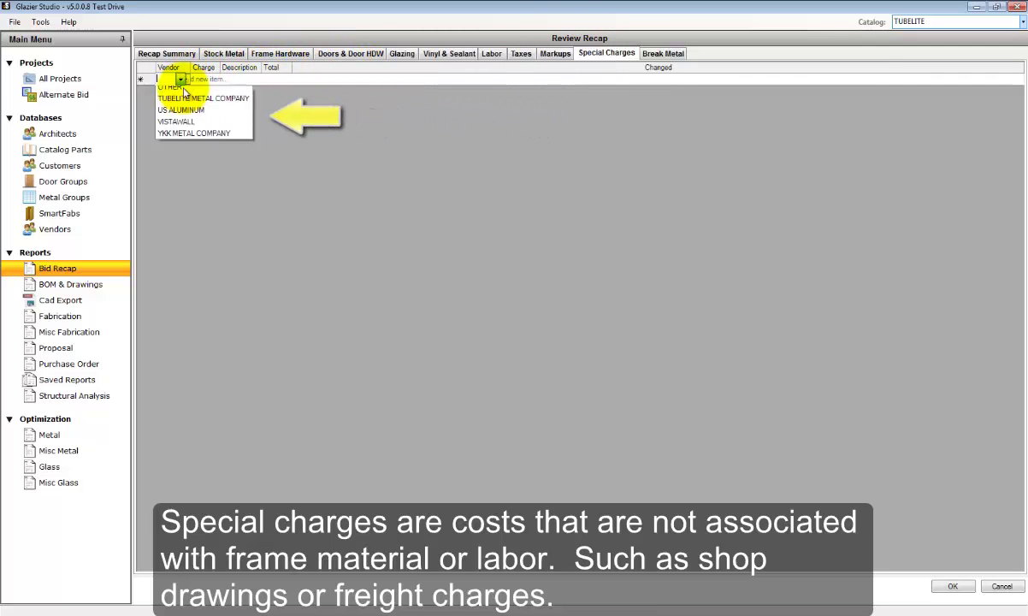
pyautogui.click(180, 129)
pyautogui.click(205, 79)
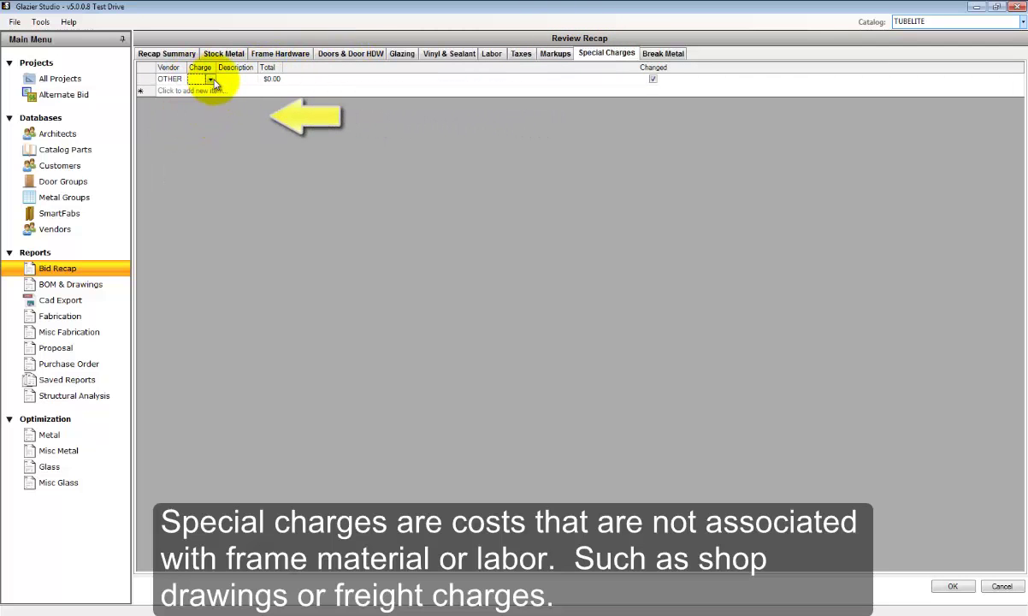
pyautogui.click(211, 79)
pyautogui.click(202, 90)
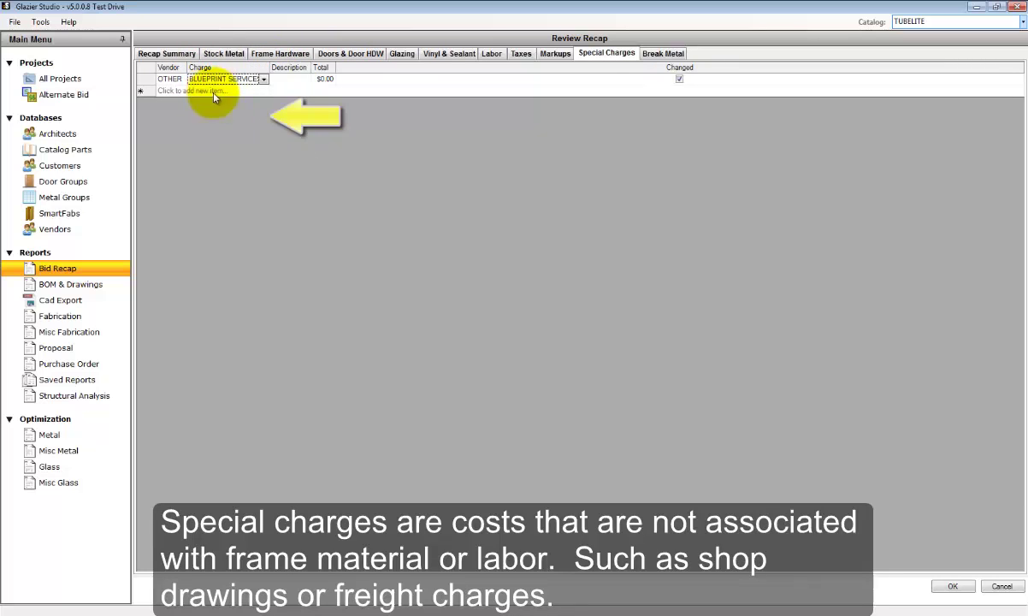
# Describe the charge as 'Shop Drawings' and enter its $400.00 total.
pyautogui.click(289, 78)
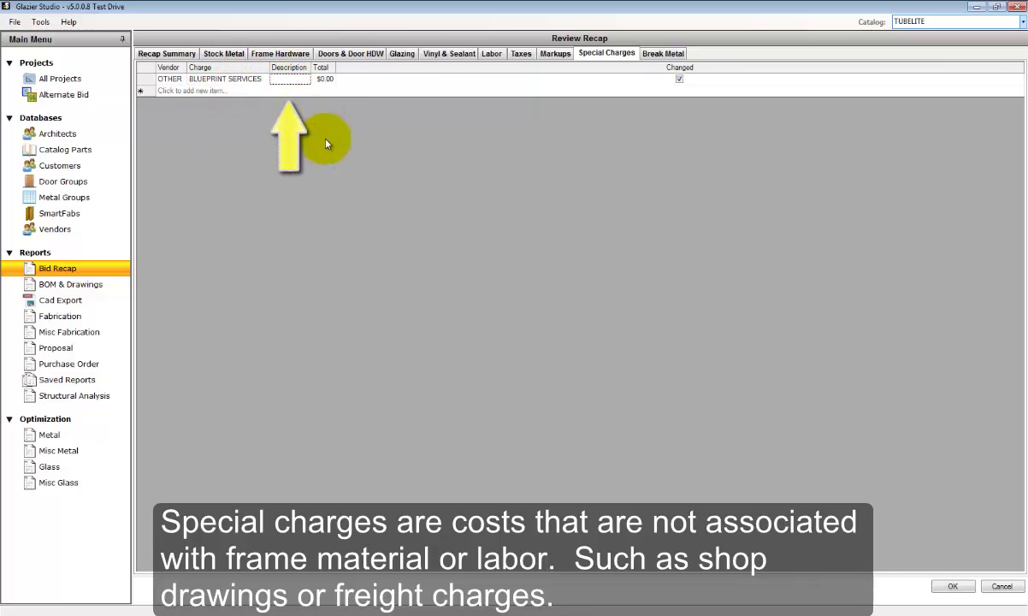
pyautogui.write('Shop Drawings')
pyautogui.press('Tab')
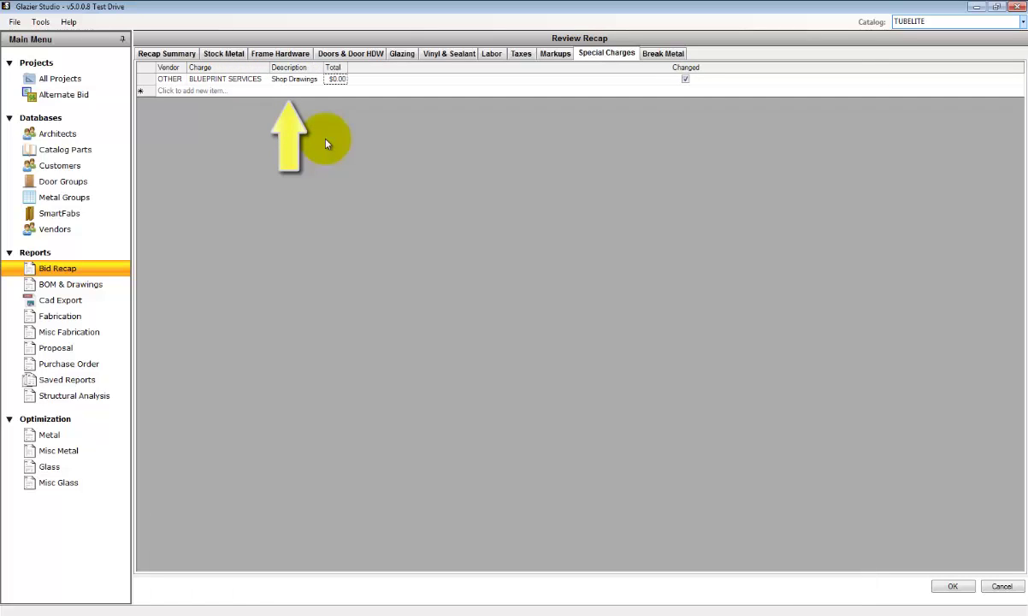
pyautogui.click(339, 79)
pyautogui.write('100')
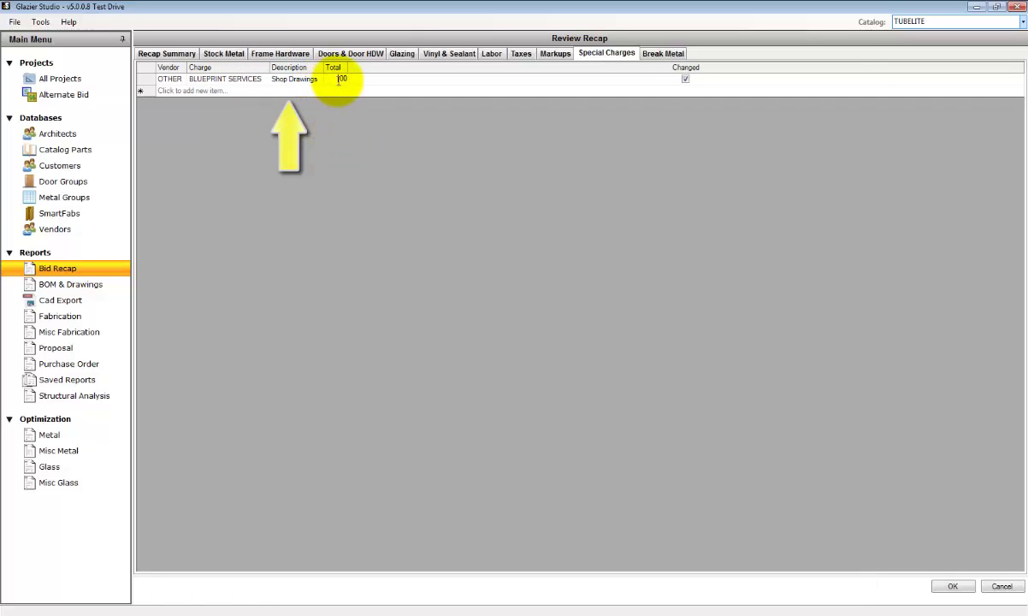
pyautogui.write('.00')
pyautogui.press('Tab')
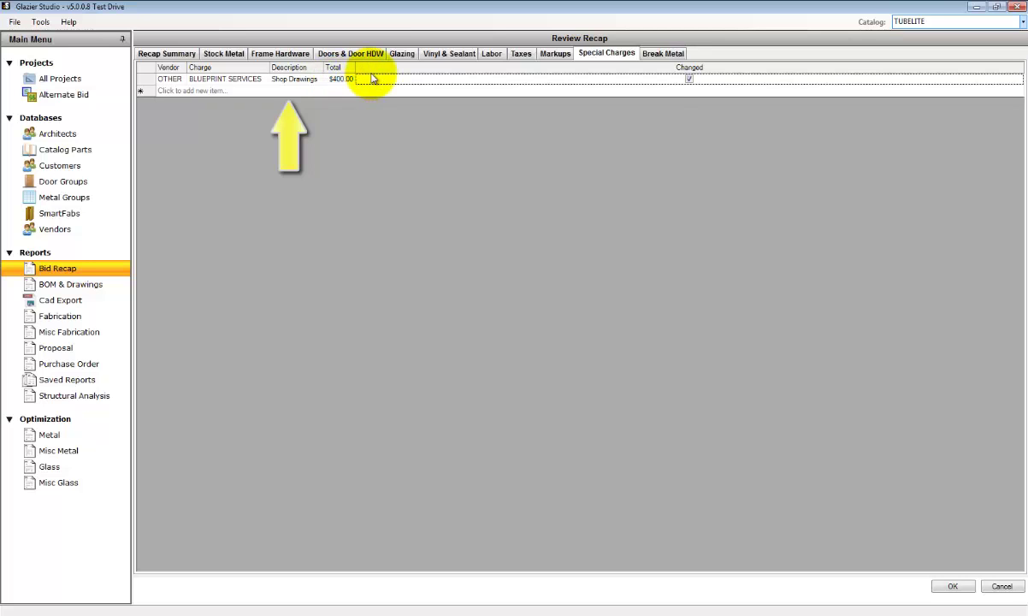
# Check the Break Metal lines, then accept the recap changes with OK to reach the Reports list.
pyautogui.click(657, 55)
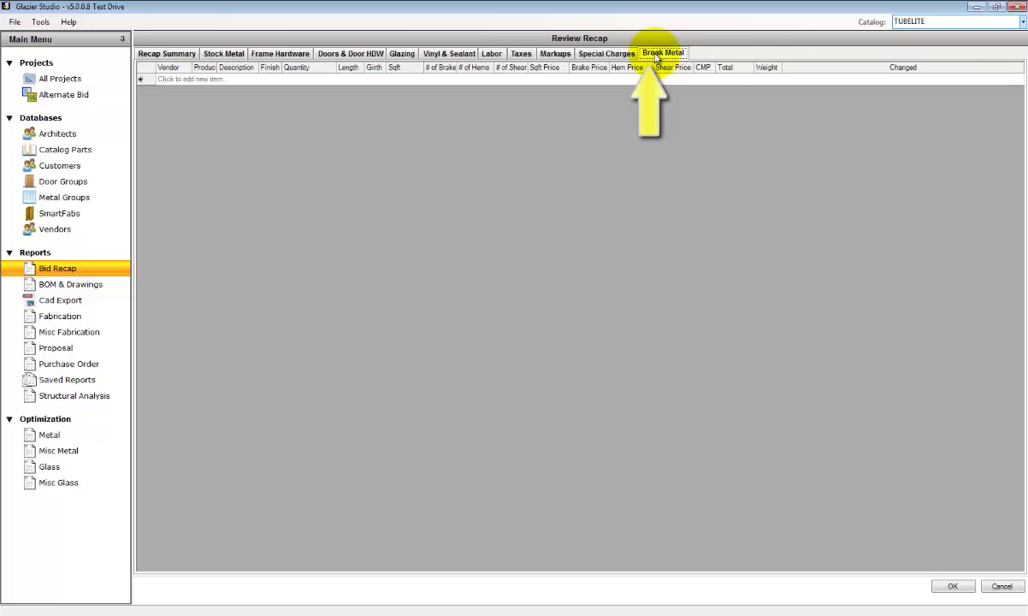
pyautogui.click(184, 79)
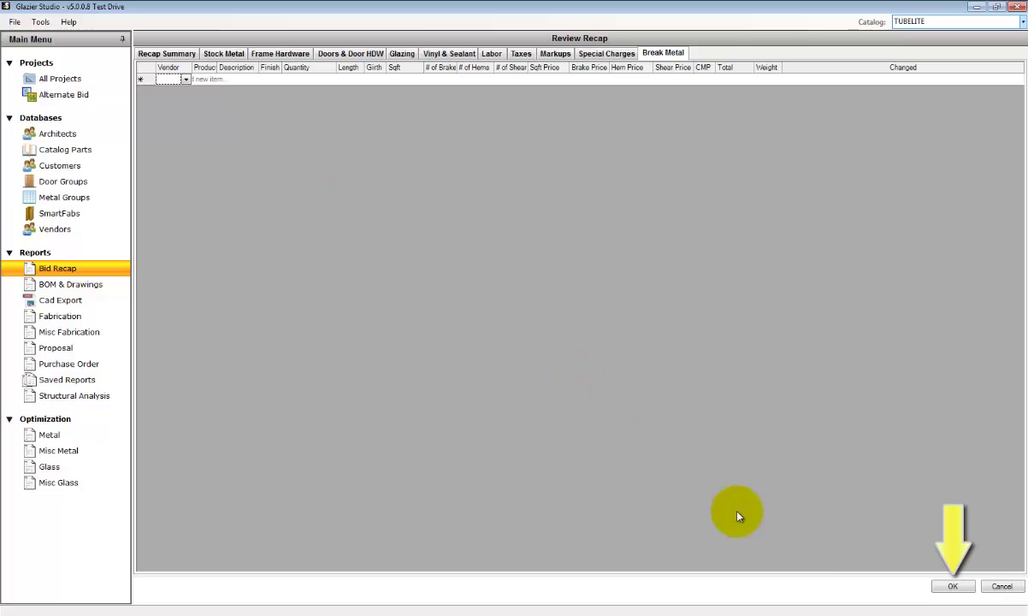
pyautogui.click(952, 586)
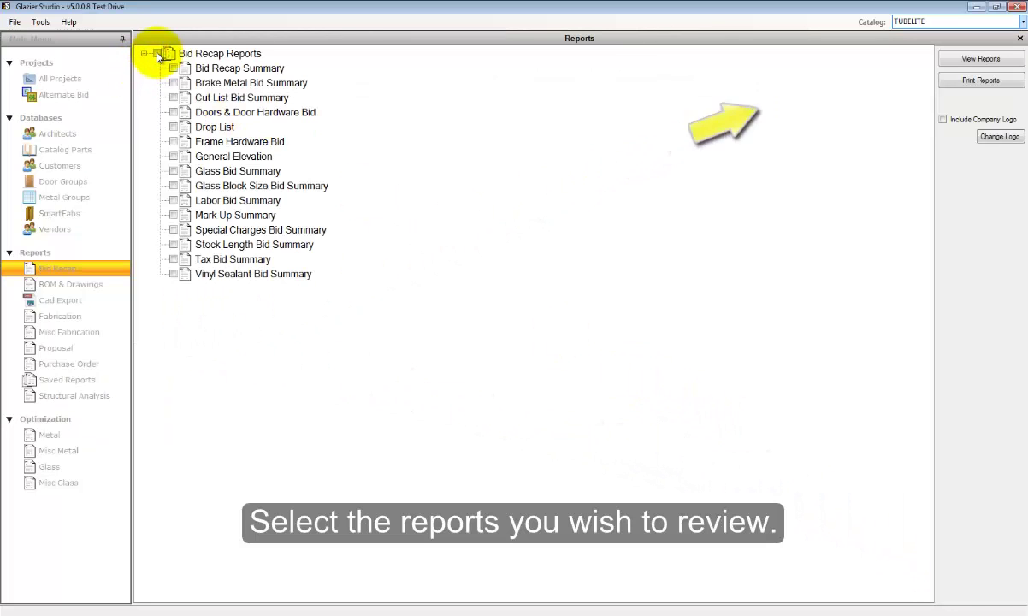
# View the selected Bid Recap reports, opening the Bid Recap Summary with a $28,220.21 grand total.
pyautogui.click(981, 58)
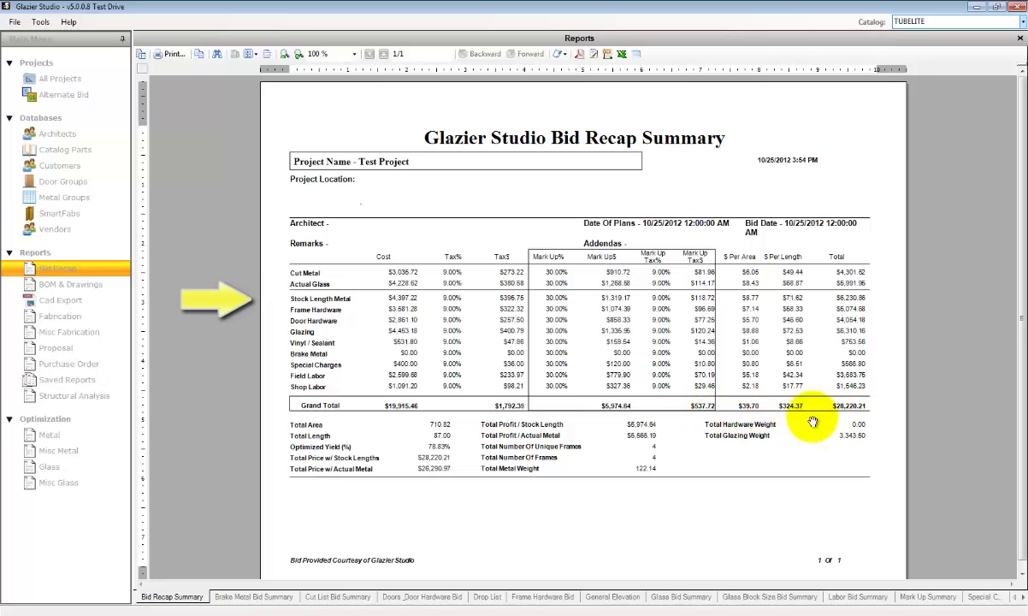
# Step through the Brake Metal, Cut List and Doors & Door Hardware ($2,861.10) bid summaries.
pyautogui.click(242, 599)
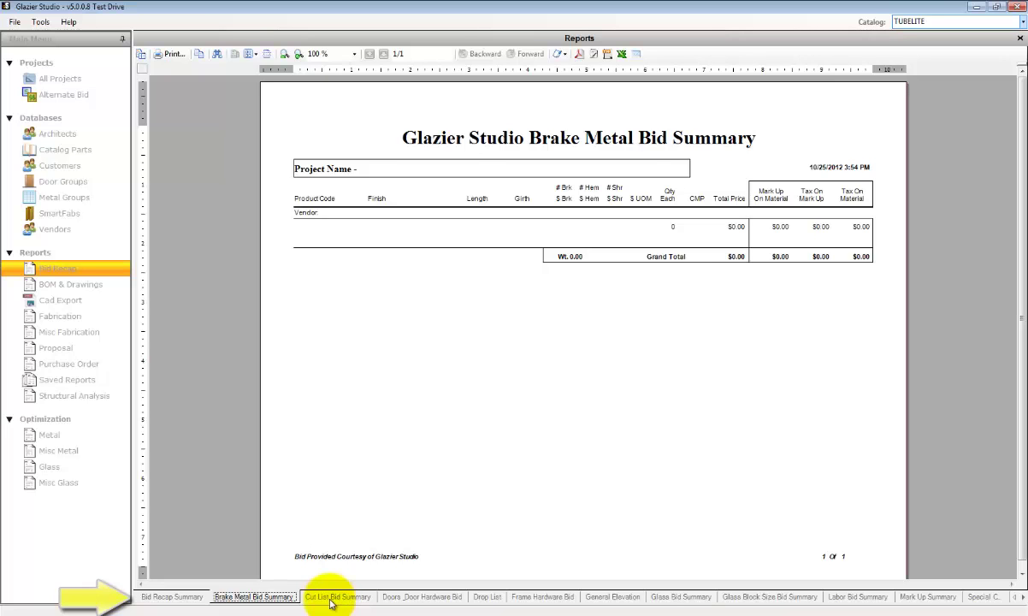
pyautogui.click(331, 602)
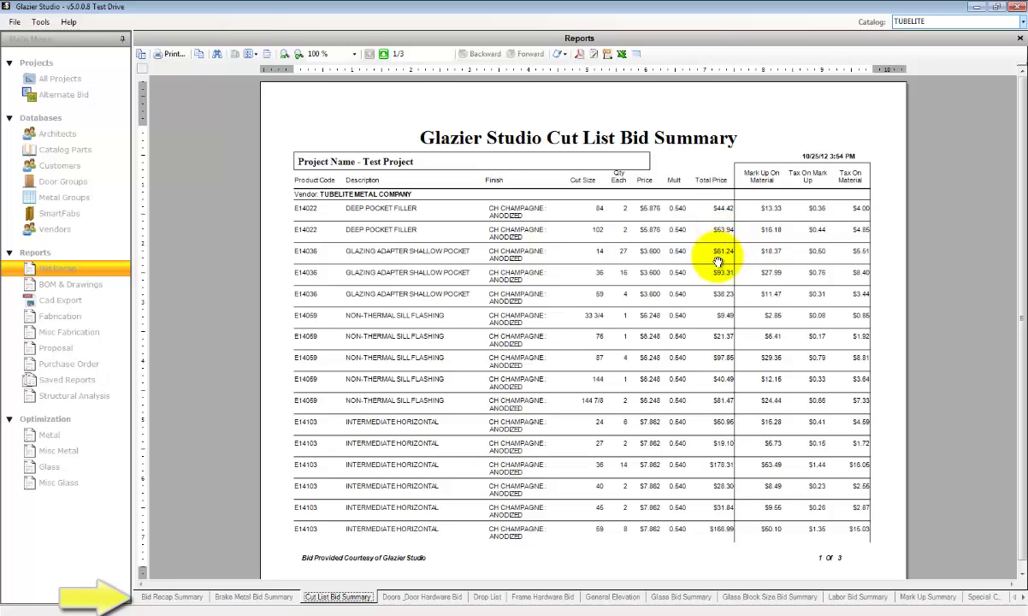
pyautogui.click(400, 598)
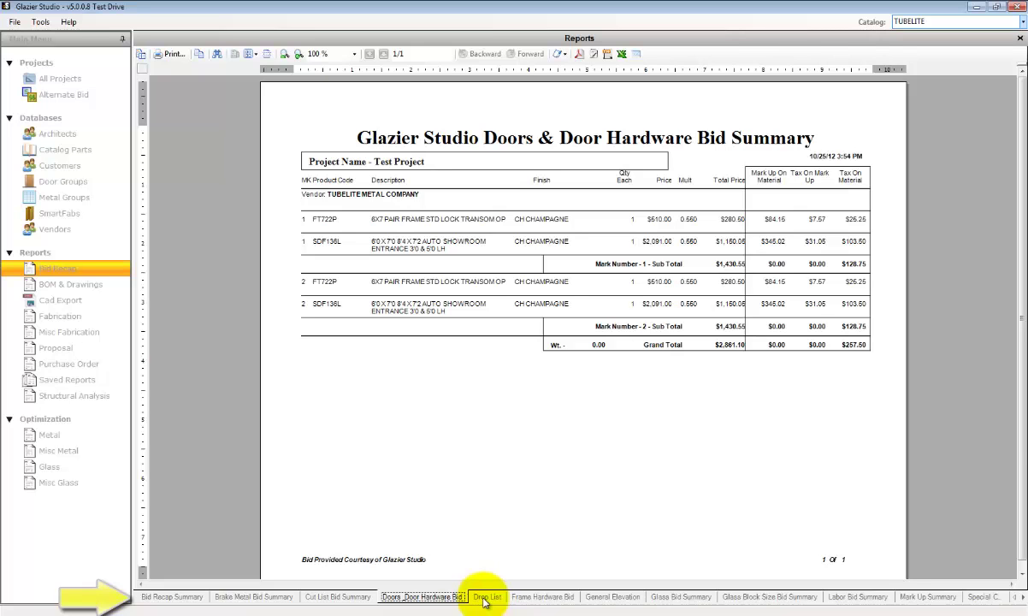
# Step through the Drop List, Frame Hardware and General Elevation (Frames 1–4, 710.82 area) reports.
pyautogui.click(485, 598)
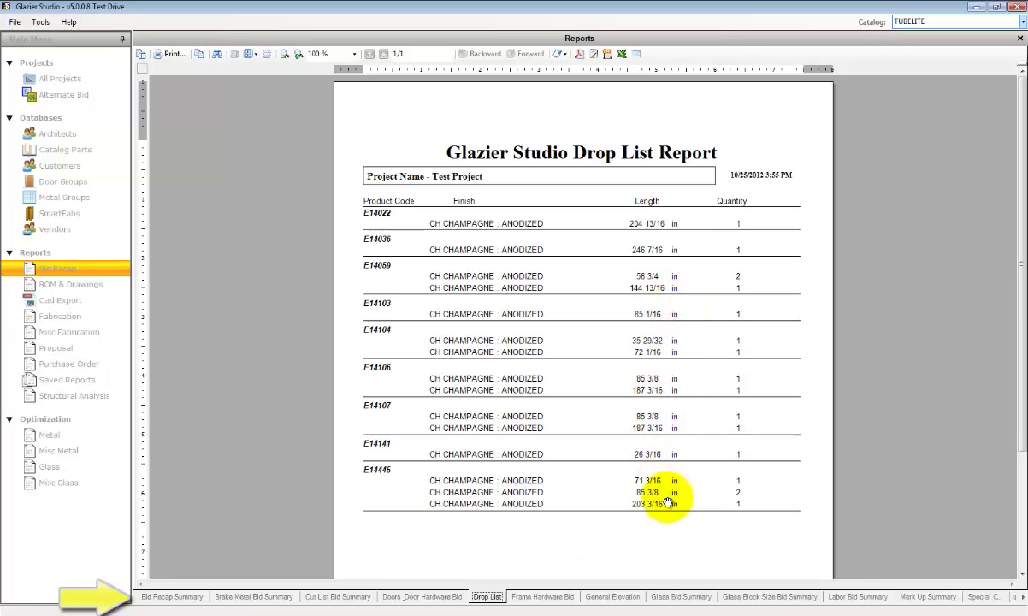
pyautogui.click(531, 599)
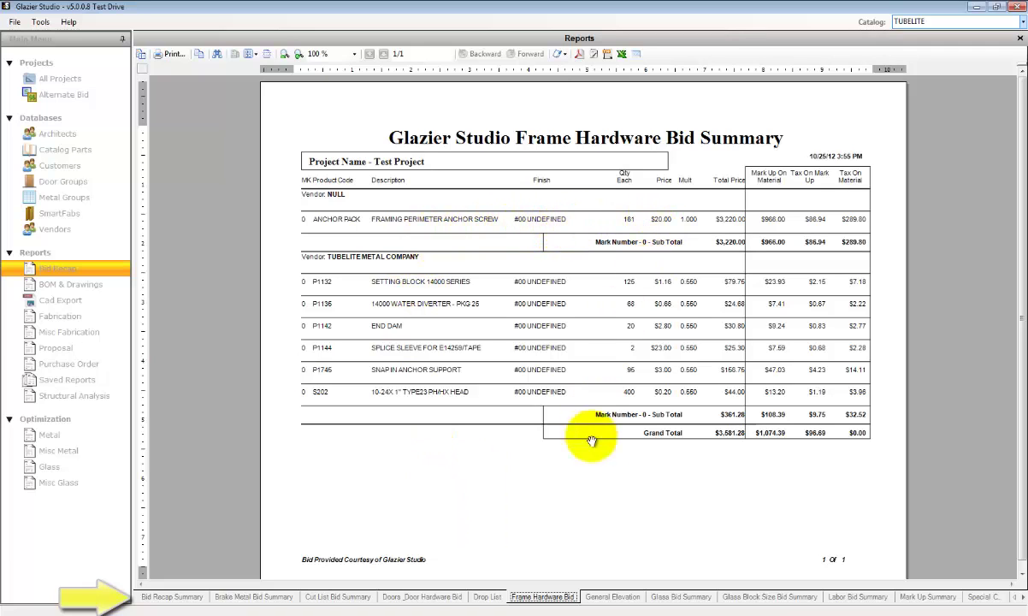
pyautogui.click(610, 597)
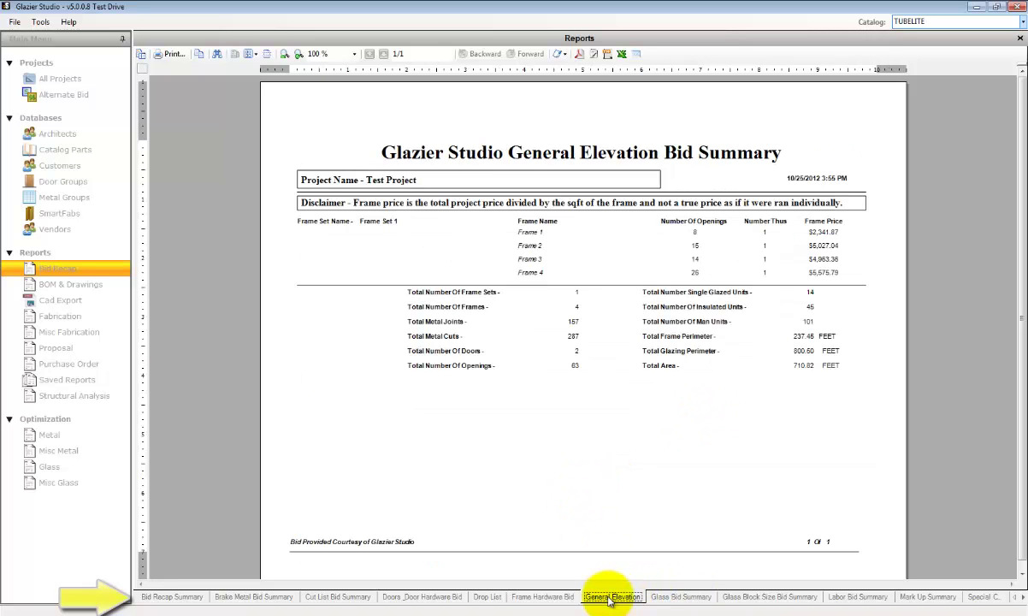
# Step through the Glass Size, Glass Block Size and Labor ($3,690.88) bid summaries.
pyautogui.click(681, 597)
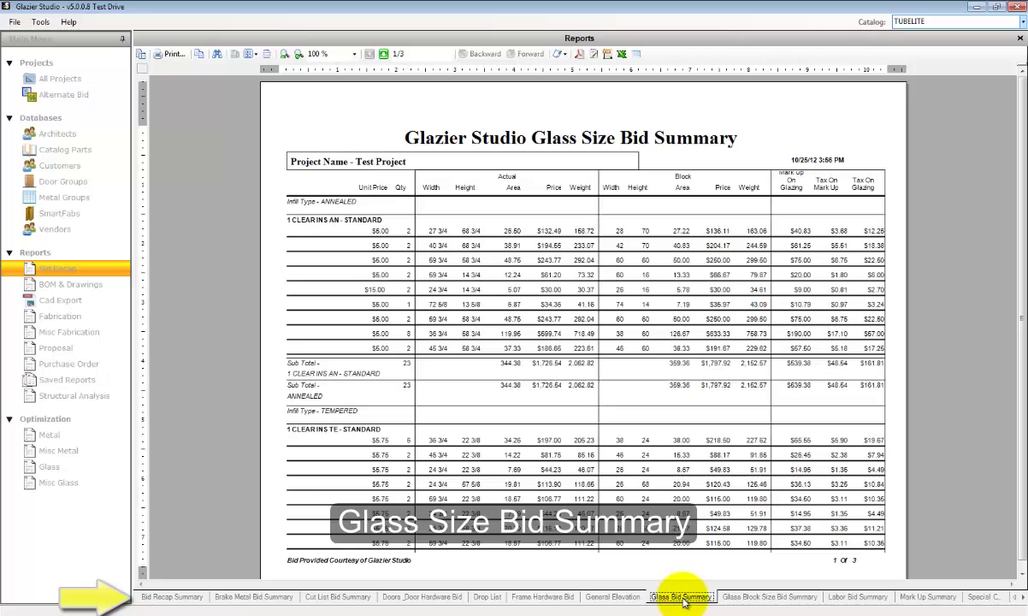
pyautogui.click(759, 599)
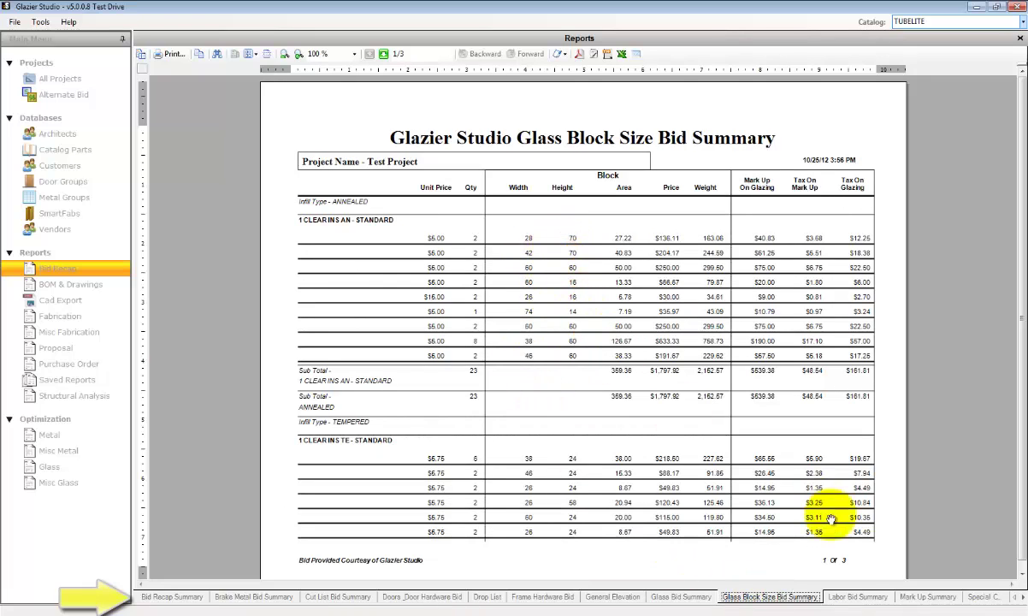
pyautogui.click(858, 597)
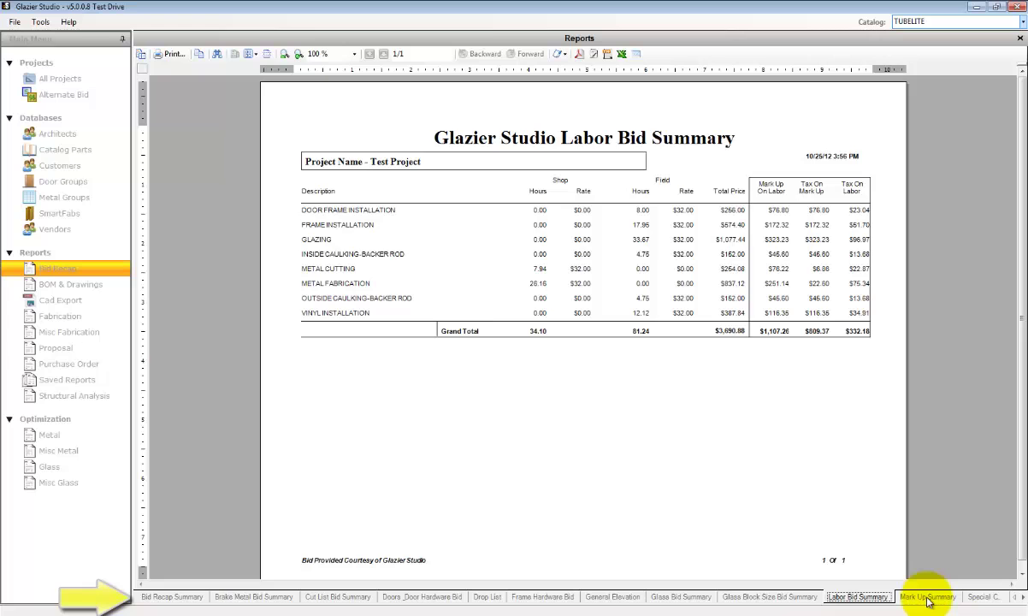
# Step through the Mark Up, Special Charge and Stock Length ($4,397.22) bid summaries.
pyautogui.click(928, 597)
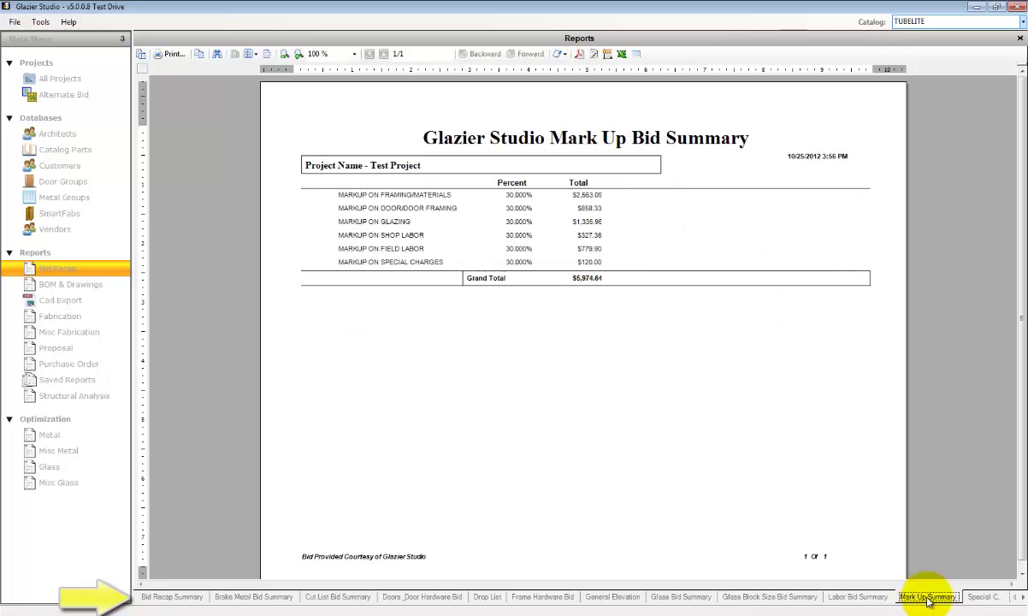
pyautogui.click(974, 598)
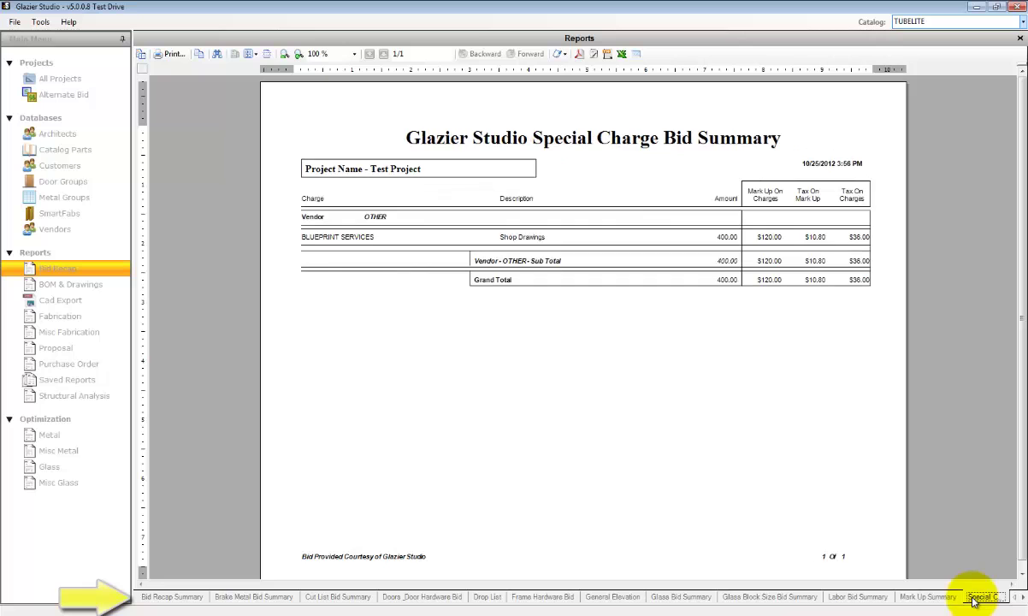
pyautogui.click(1022, 598)
pyautogui.click(1022, 598)
pyautogui.click(1023, 598)
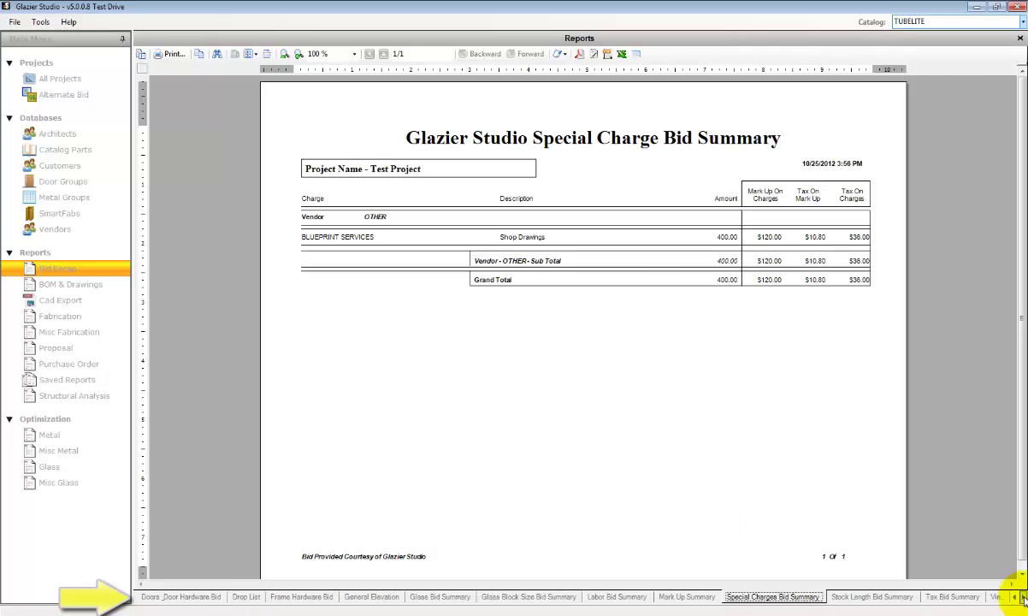
pyautogui.click(1023, 598)
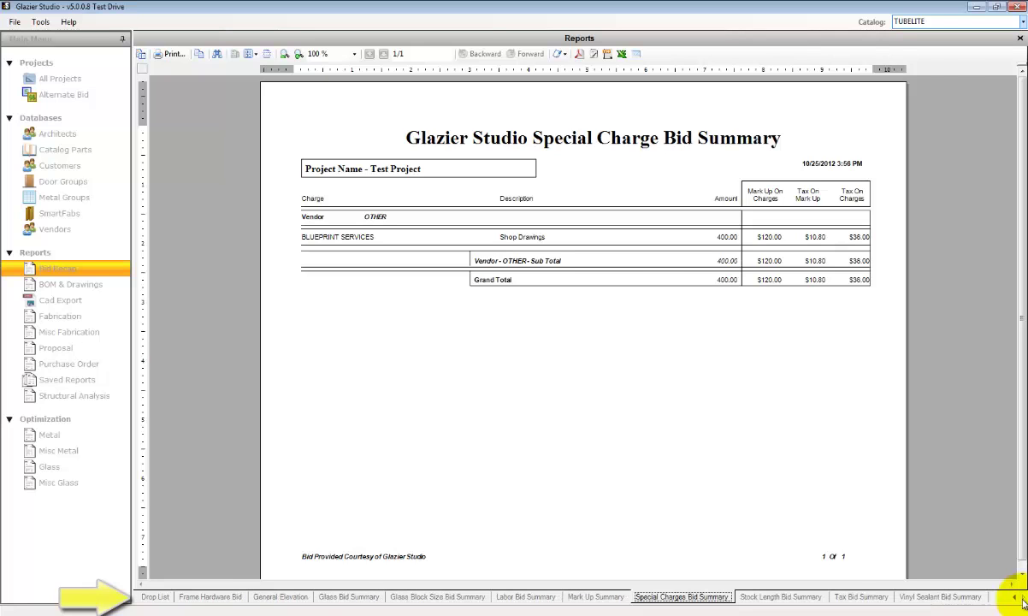
pyautogui.click(776, 597)
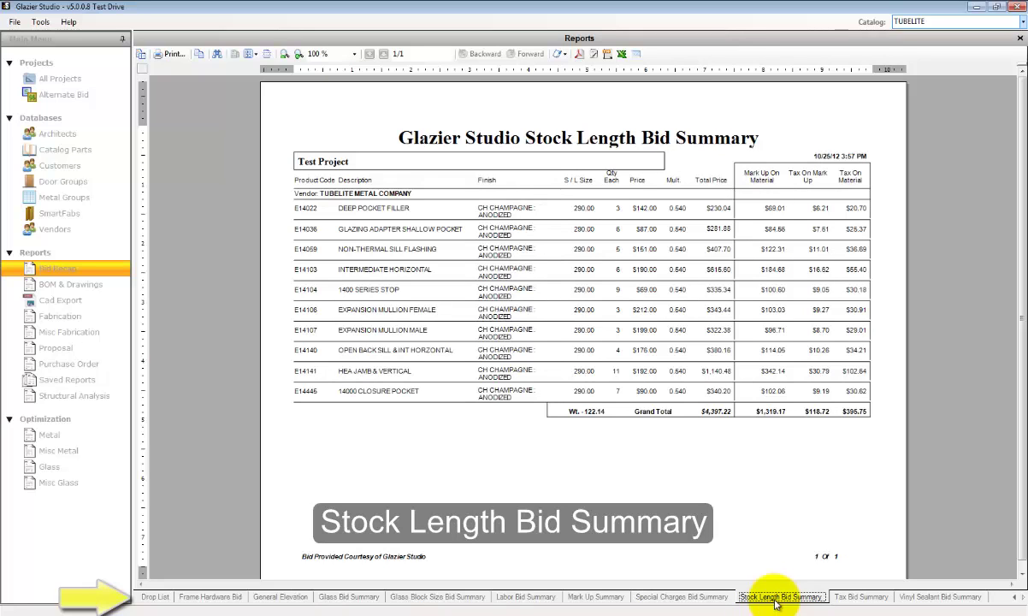
# Review the Tax Bid Summary ($2,312.40), then the Vinyl & Sealant Bid Summary ($531.80 Grand Total).
pyautogui.click(862, 597)
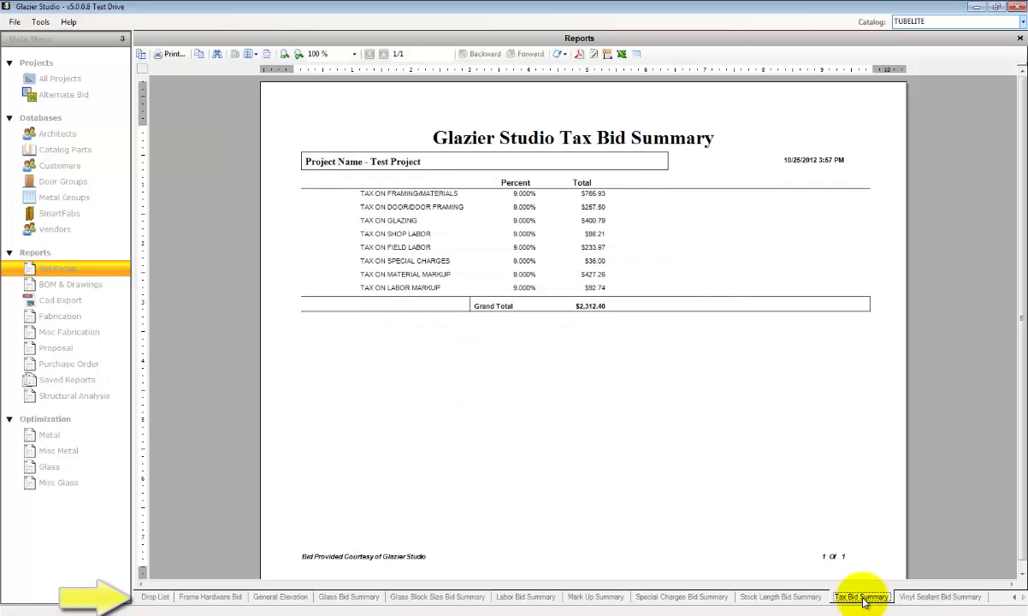
pyautogui.click(916, 599)
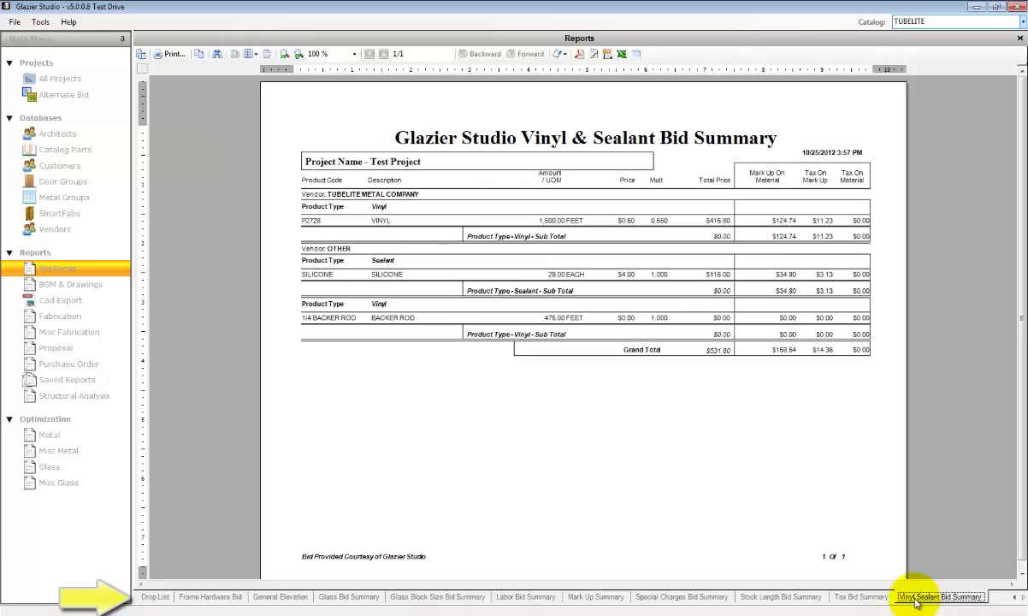
pyautogui.click(1021, 41)
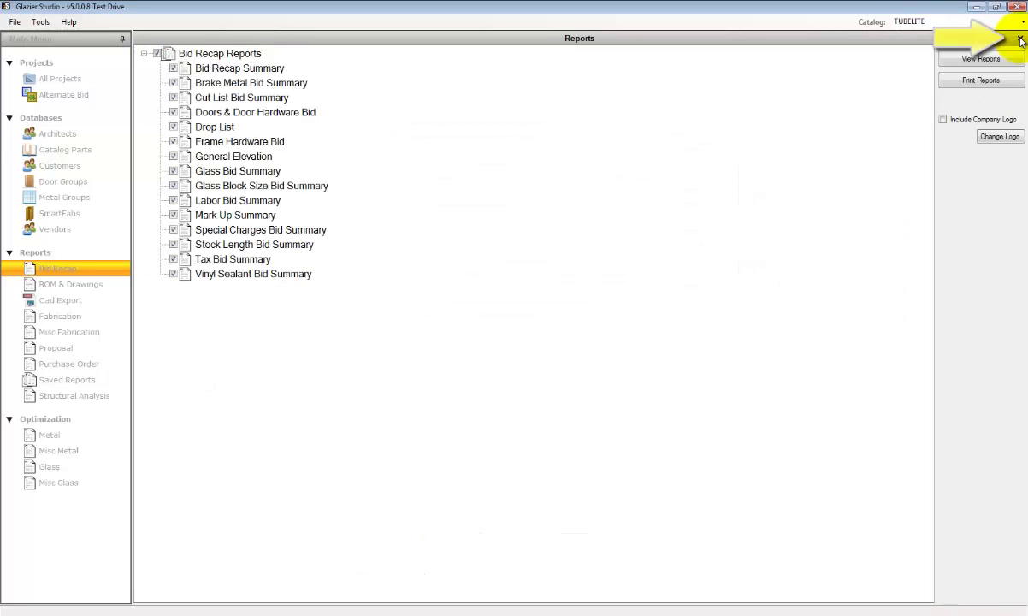